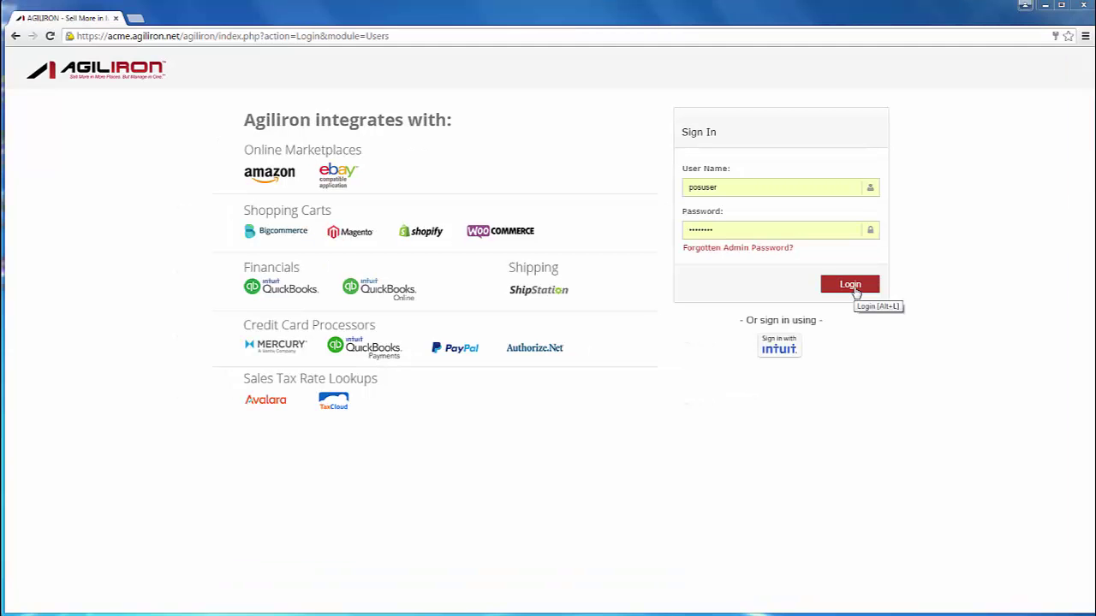
# - Sign in with the prefilled POS account and add one USB Hub and one CRE Speakers to the sale
pyautogui.click(851, 286)
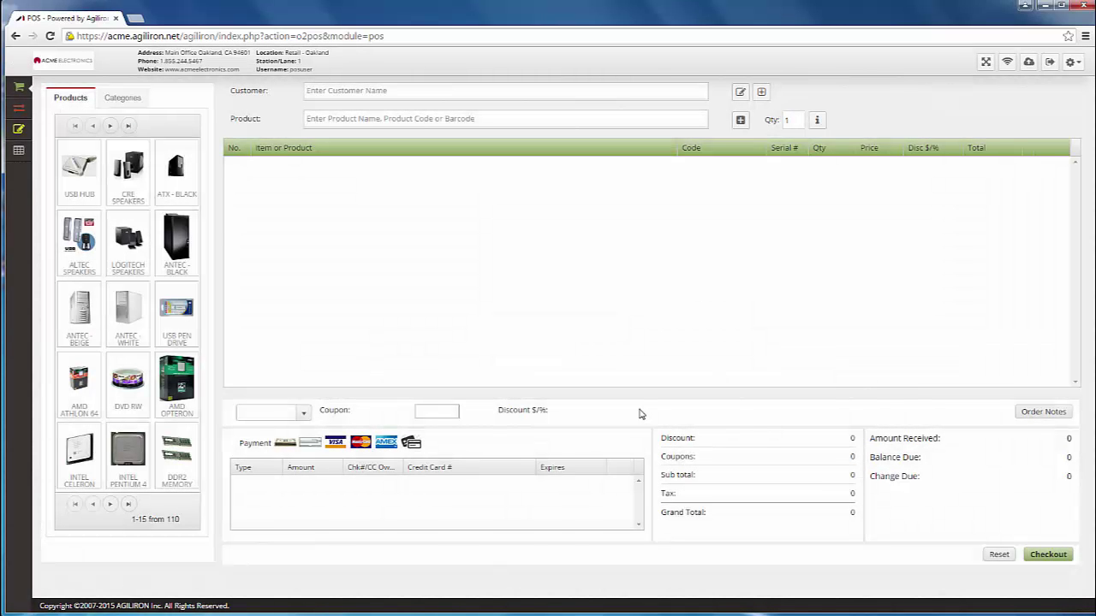
pyautogui.click(78, 170)
pyautogui.click(128, 170)
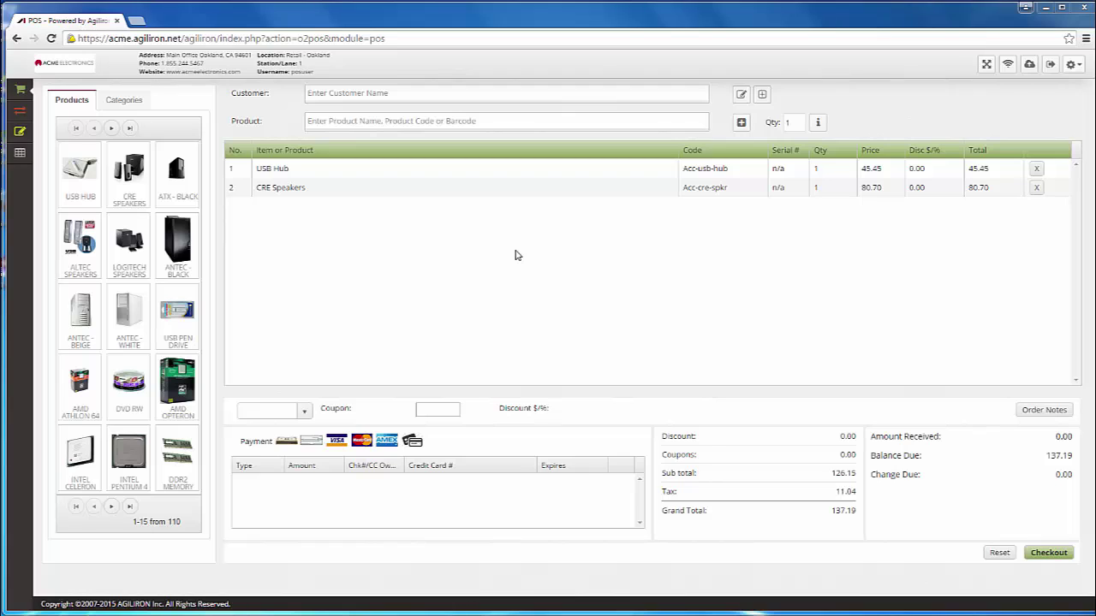
# - Look up the existing customer by first name and assign the first matching account to the sale
pyautogui.click(350, 95)
pyautogui.write('jason')
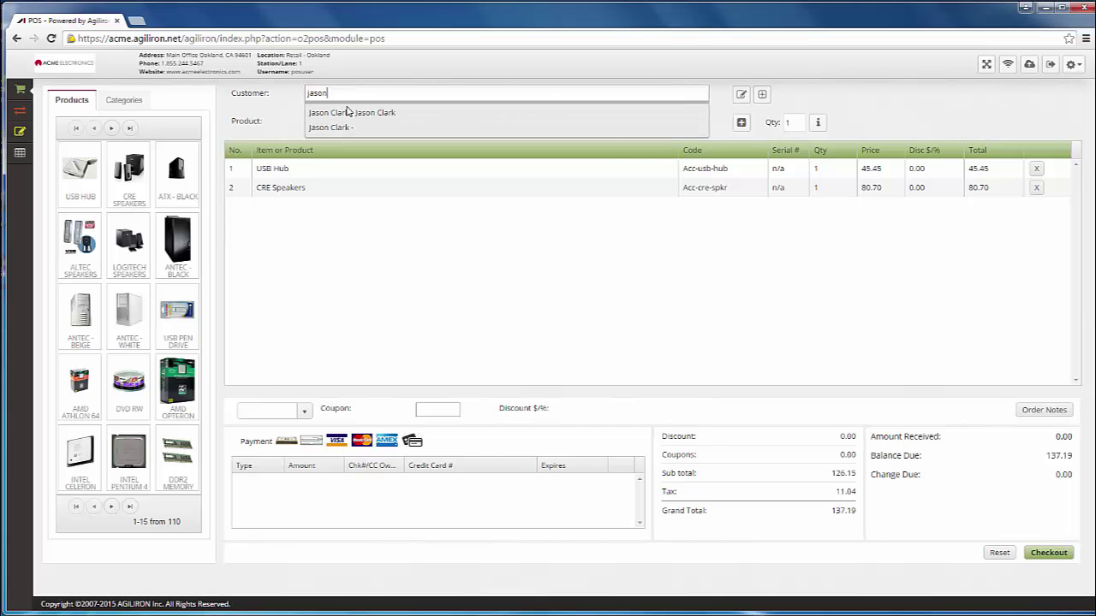
pyautogui.click(350, 113)
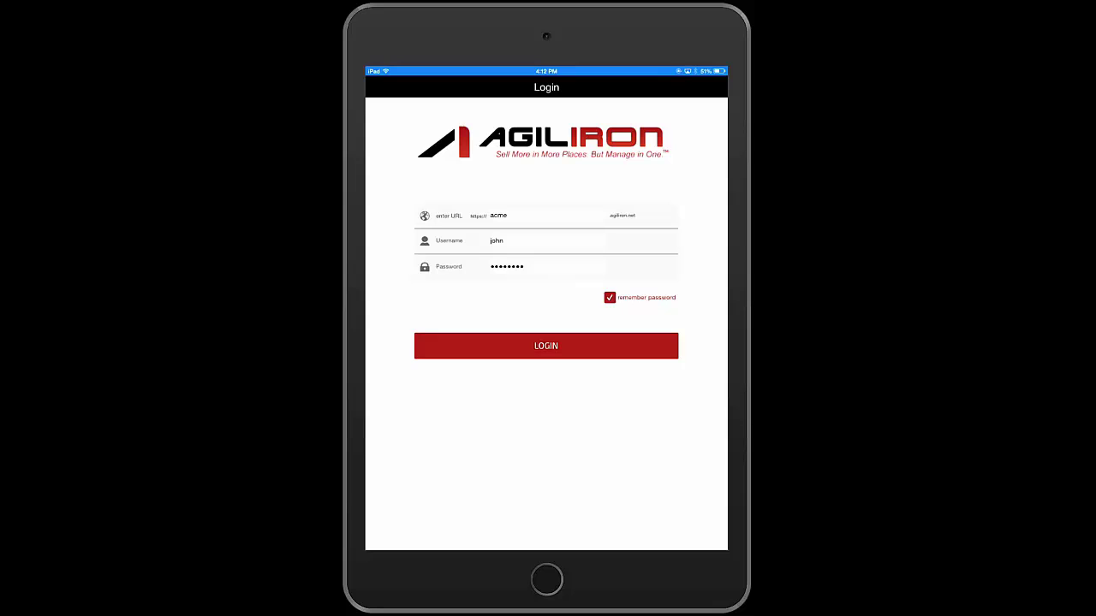
# - Sign in to the tablet warehouse app and receive the Altec Speakers on the Trend Micro - Oct 2015 purchase order
pyautogui.press('Return')
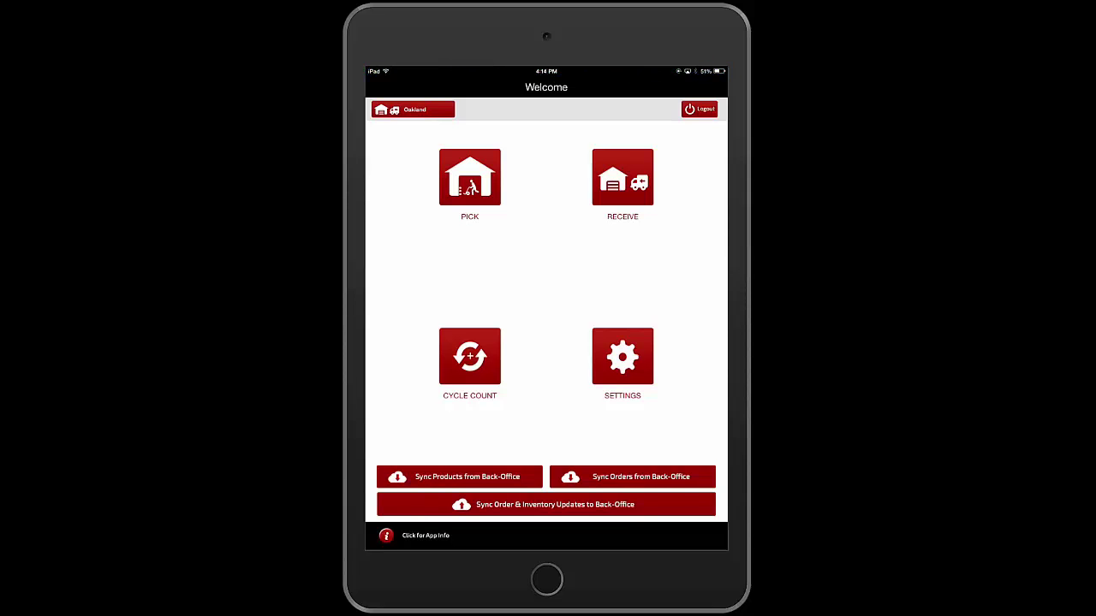
pyautogui.click(622, 177)
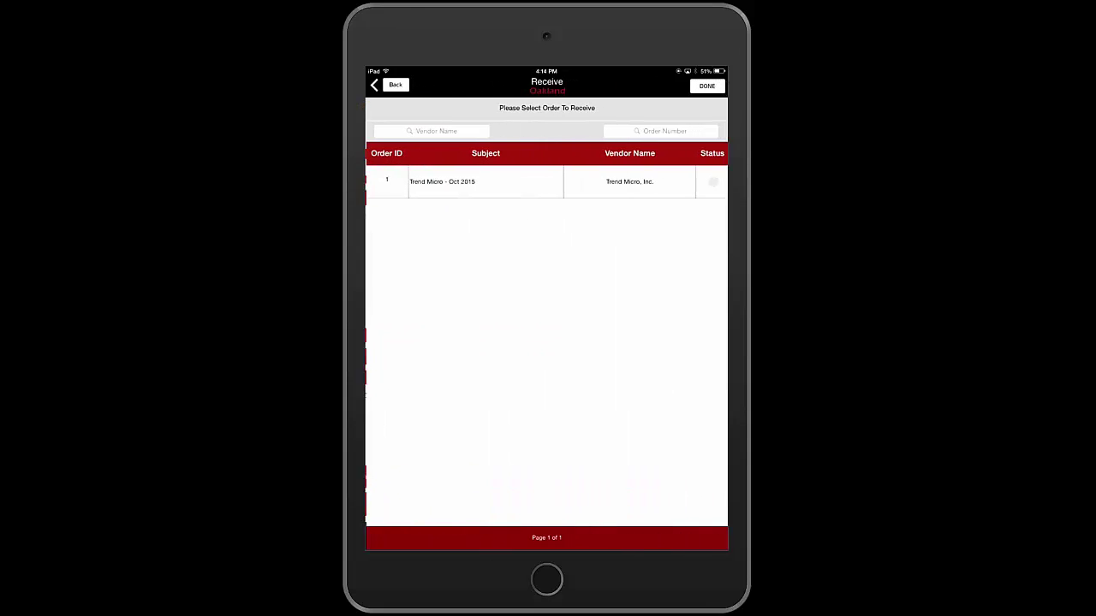
pyautogui.click(484, 181)
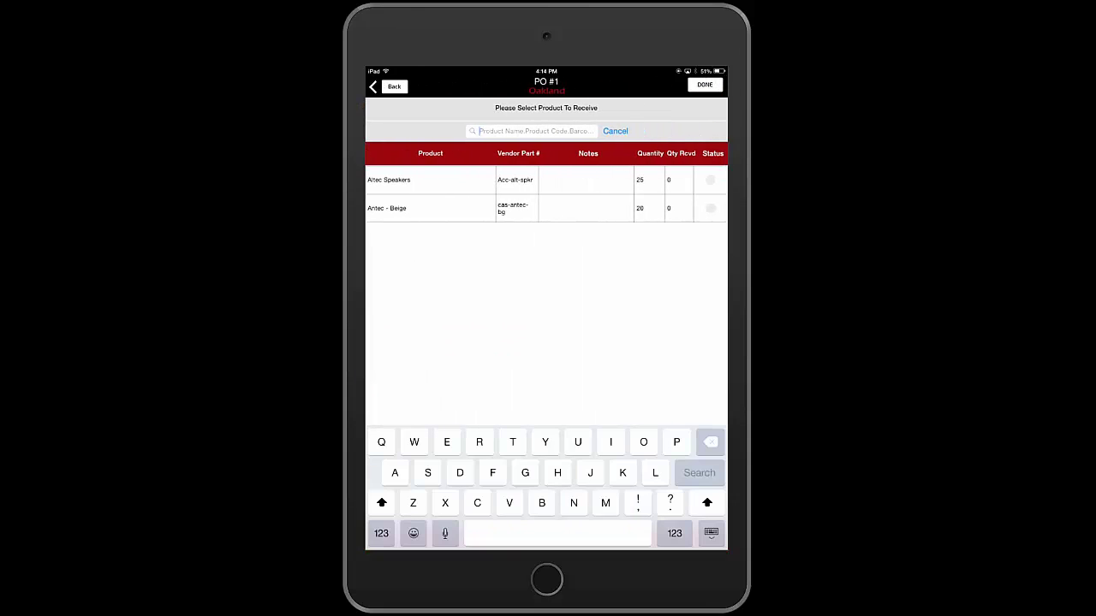
pyautogui.click(428, 180)
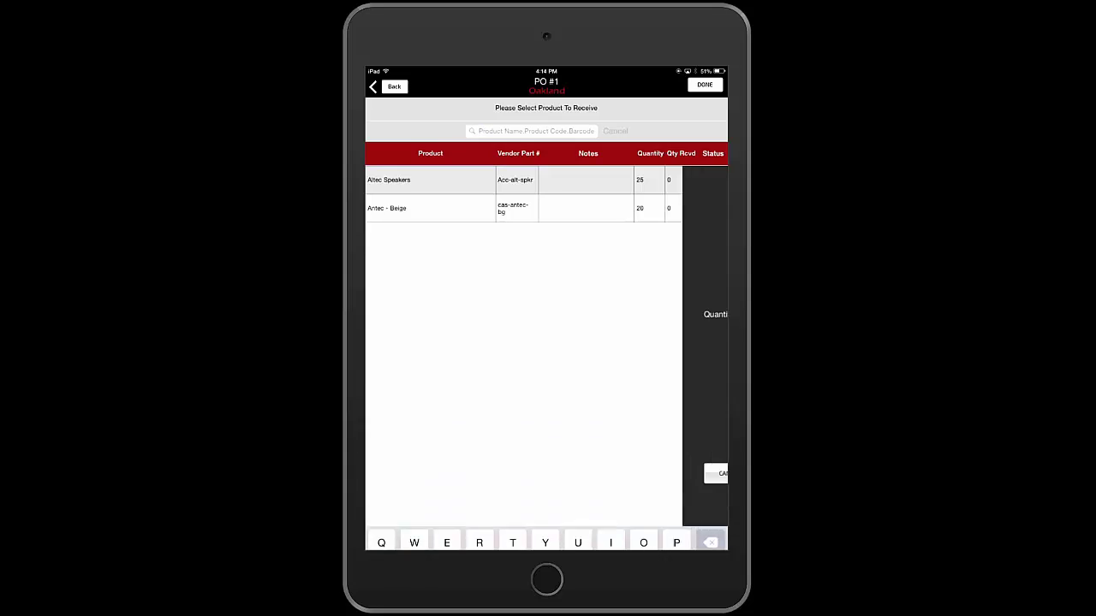
pyautogui.click(680, 474)
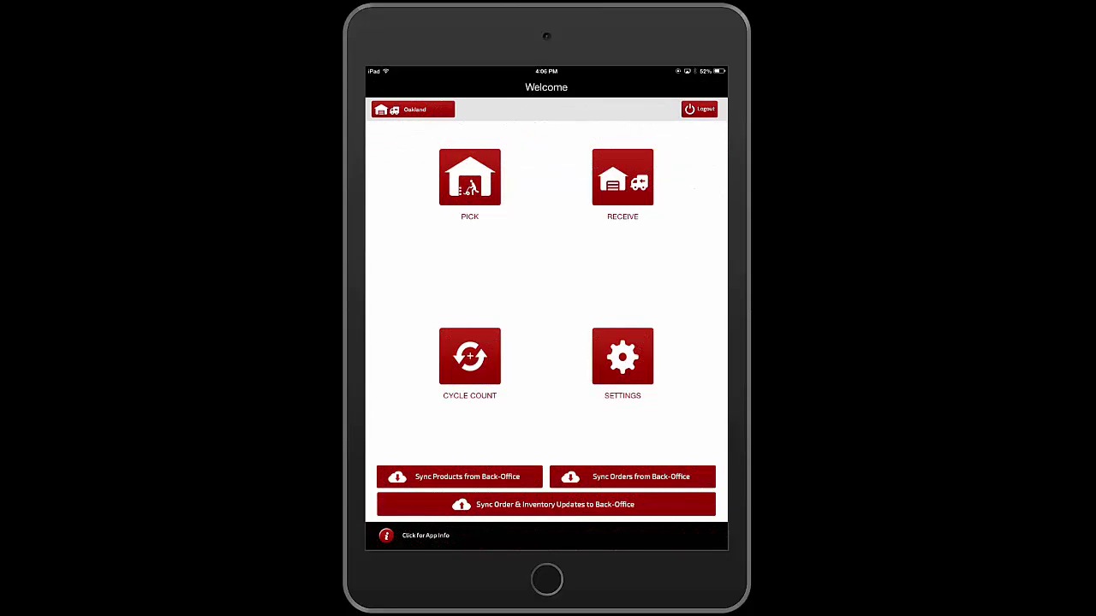
# - Record a cycle count of 10 units for Altec Speakers at the Oakland location
pyautogui.click(469, 356)
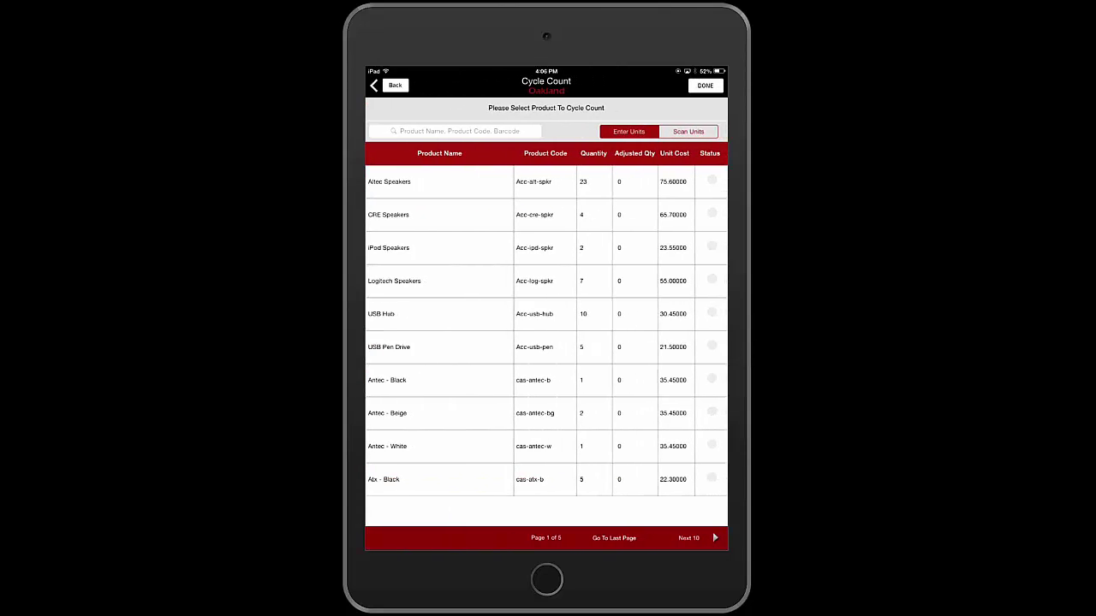
pyautogui.click(438, 181)
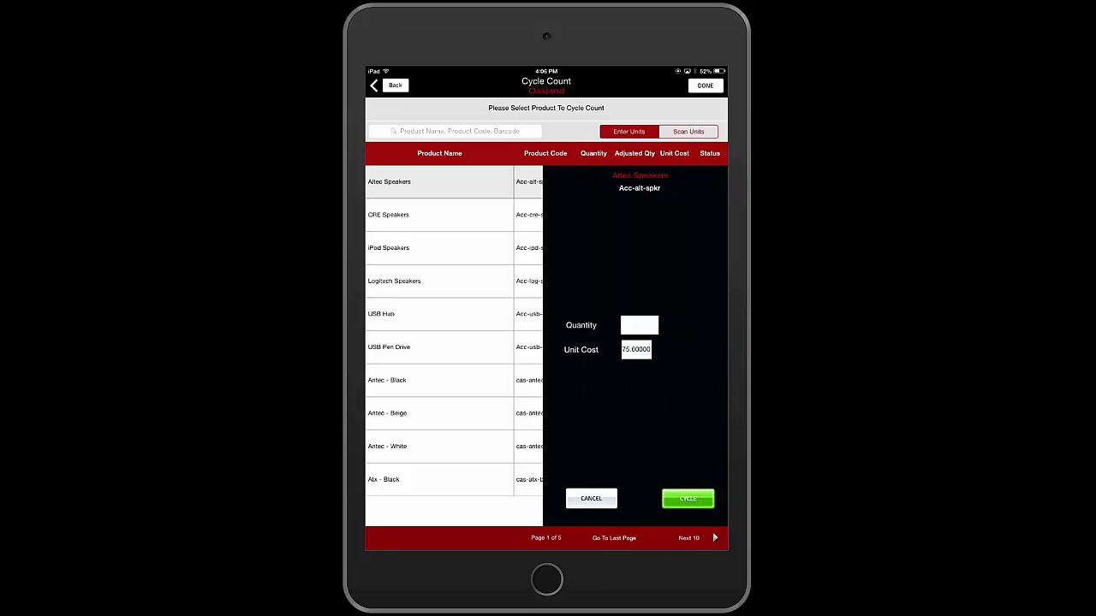
pyautogui.click(630, 326)
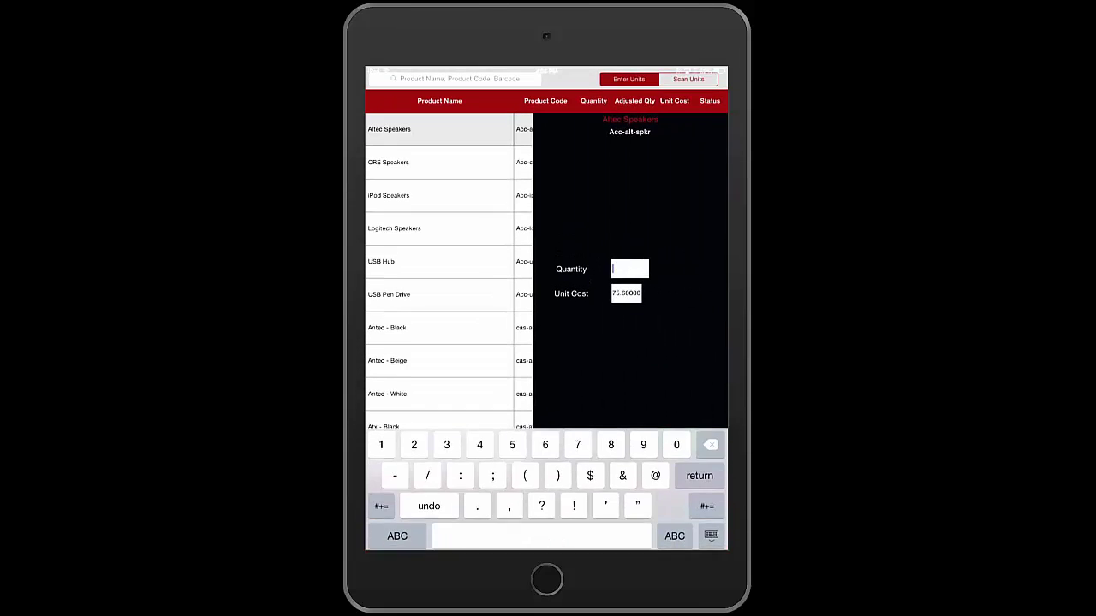
pyautogui.write('10')
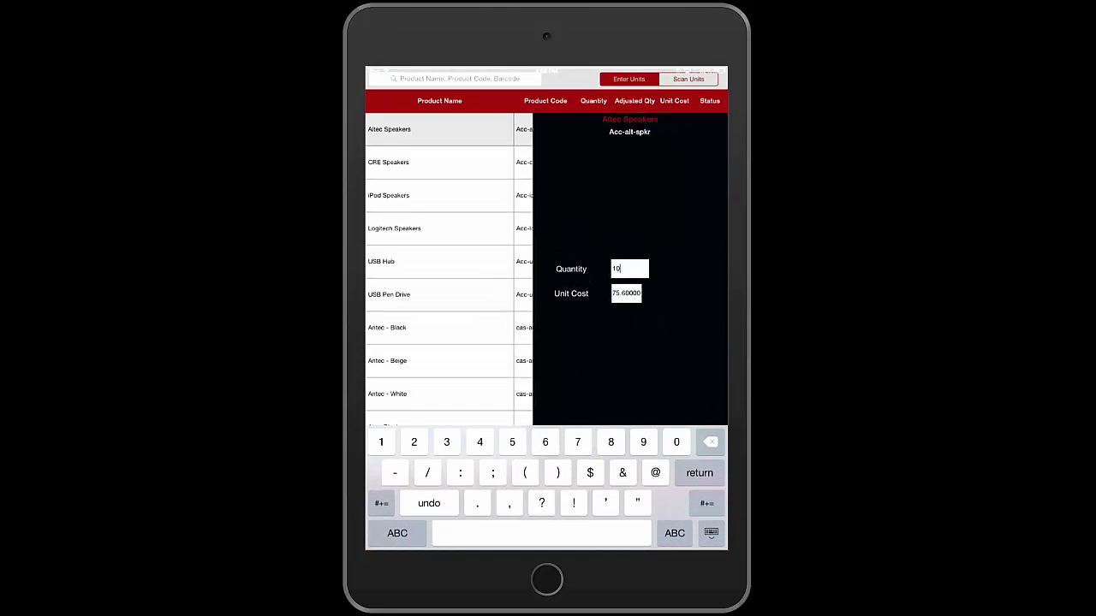
pyautogui.click(679, 364)
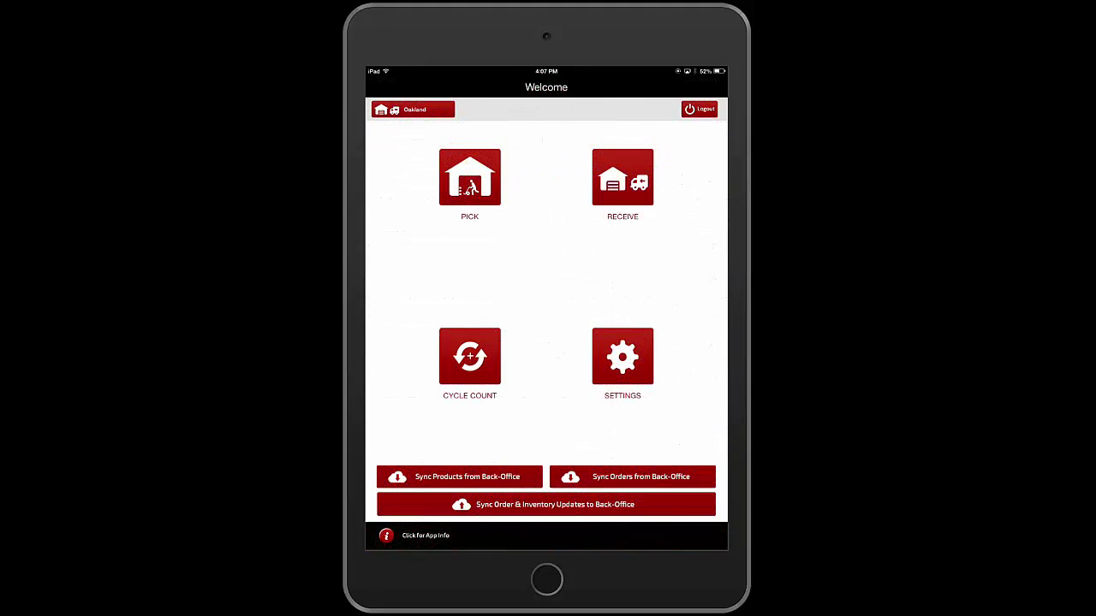
# - Pick 1 USB Hub for the Direct Sales Order Example order at Oakland
pyautogui.click(469, 178)
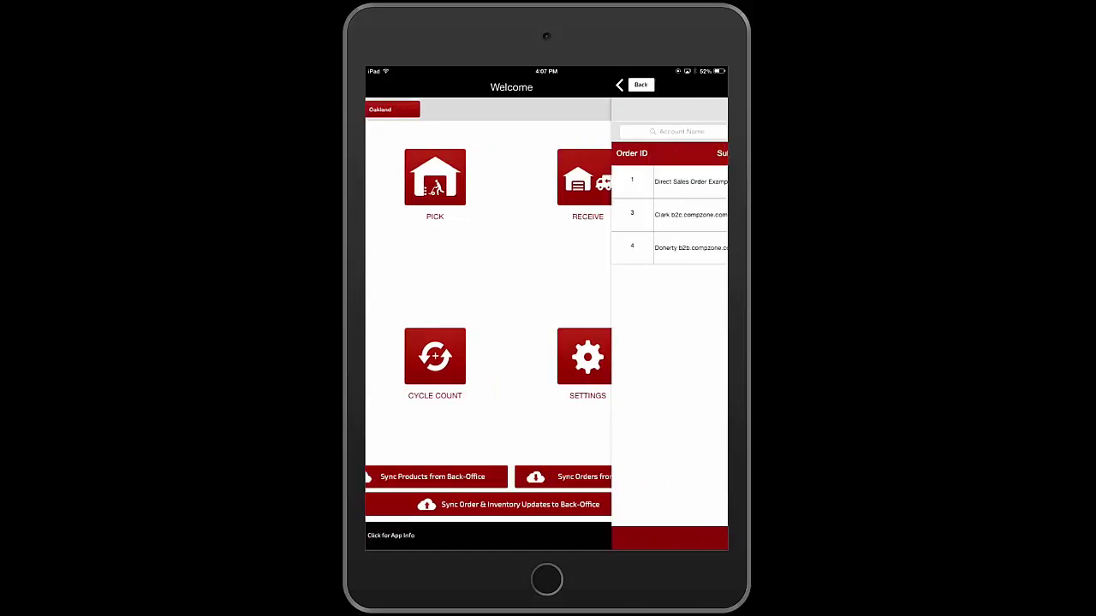
pyautogui.click(447, 182)
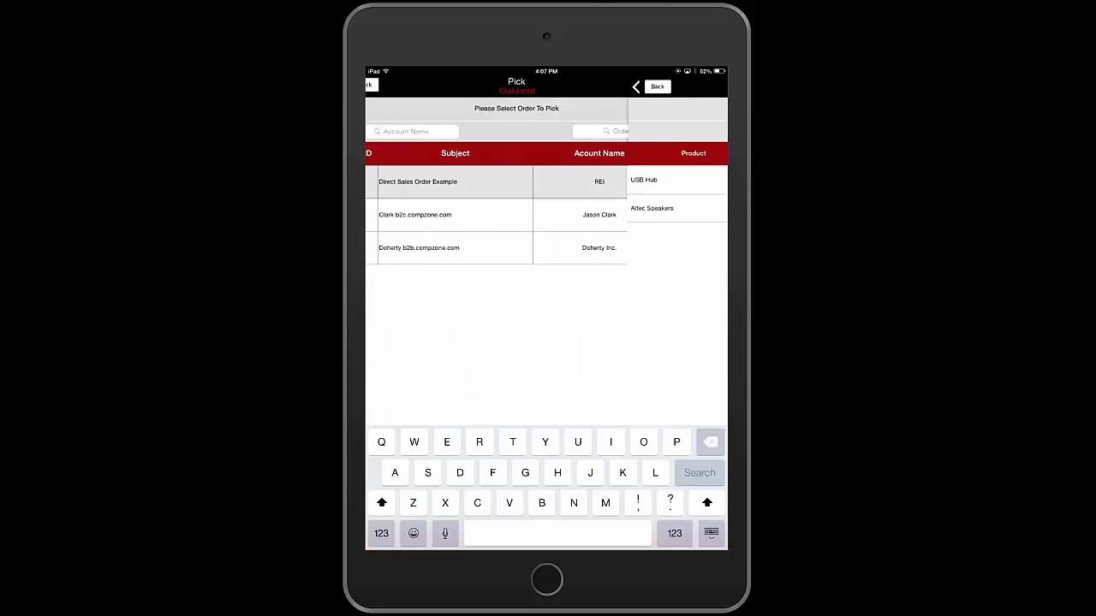
pyautogui.click(430, 180)
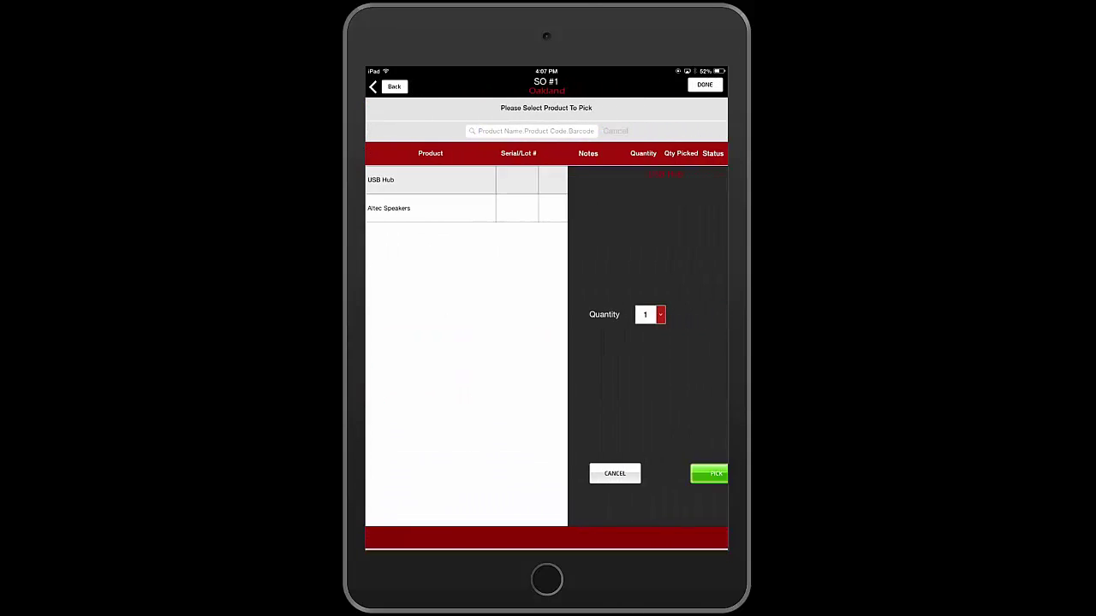
pyautogui.click(681, 474)
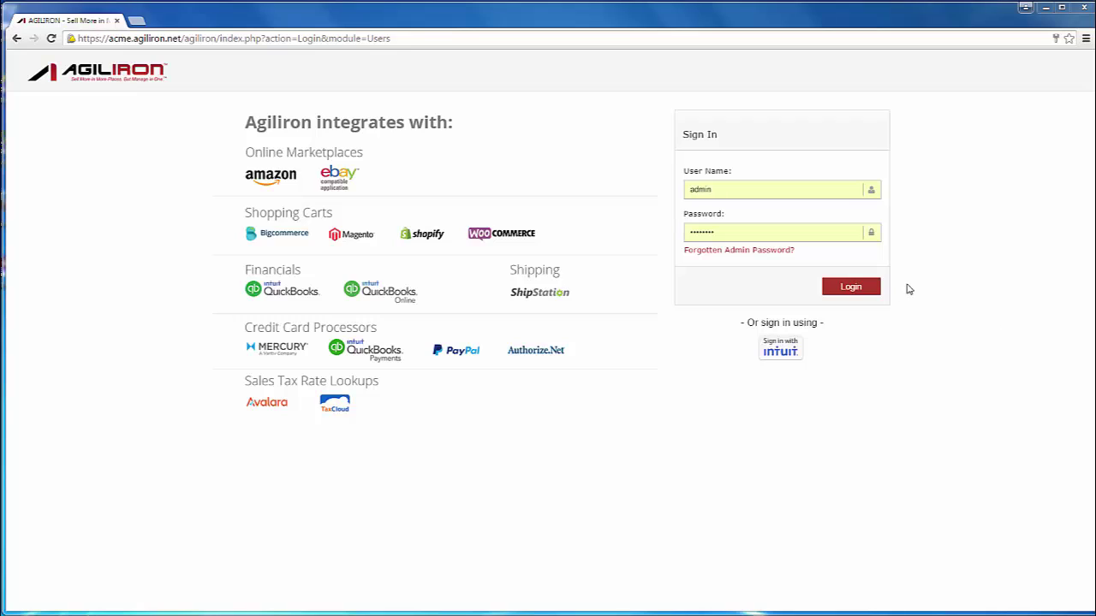
# - Switch to the Agiliron back office in the browser and sign in with the prefilled admin account
pyautogui.click(848, 289)
pyautogui.click(847, 290)
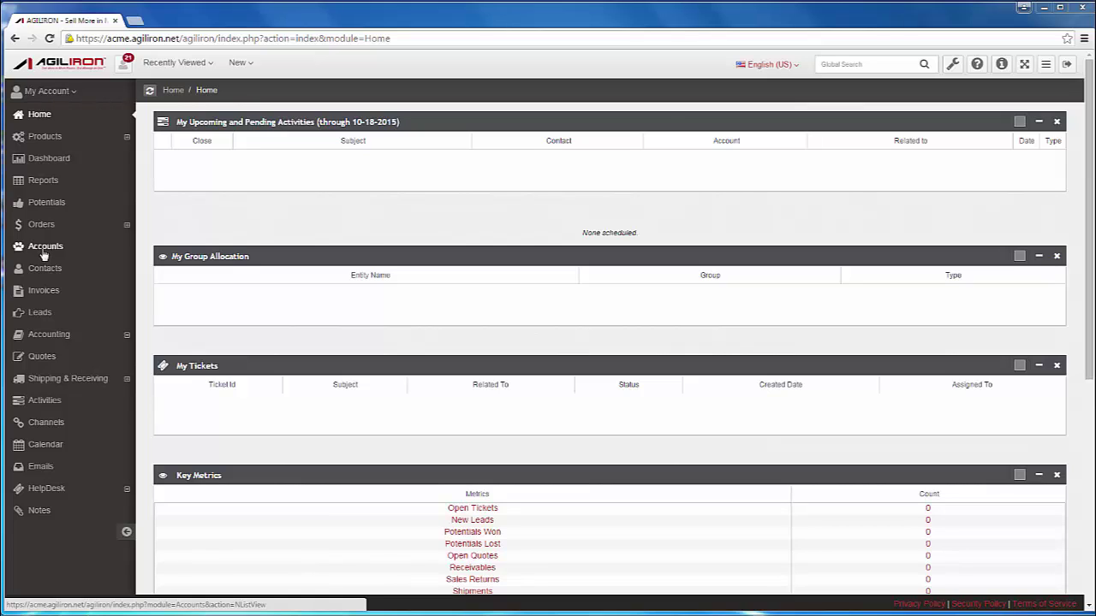
# - Collapse the module navigation to its compact form and restore it, and hide it completely and show it again
pyautogui.click(124, 533)
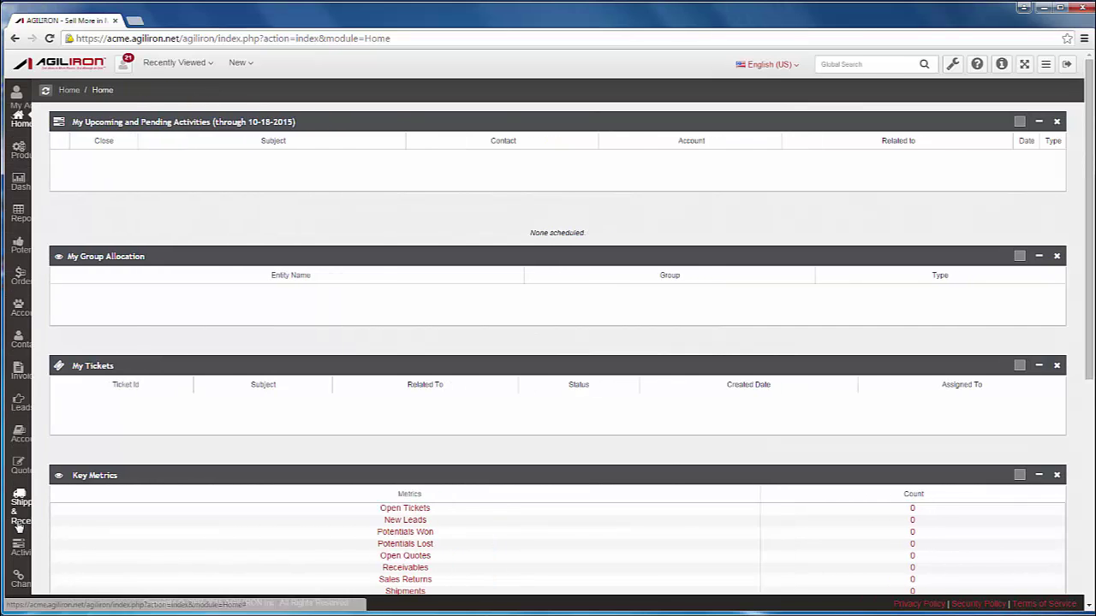
pyautogui.click(19, 528)
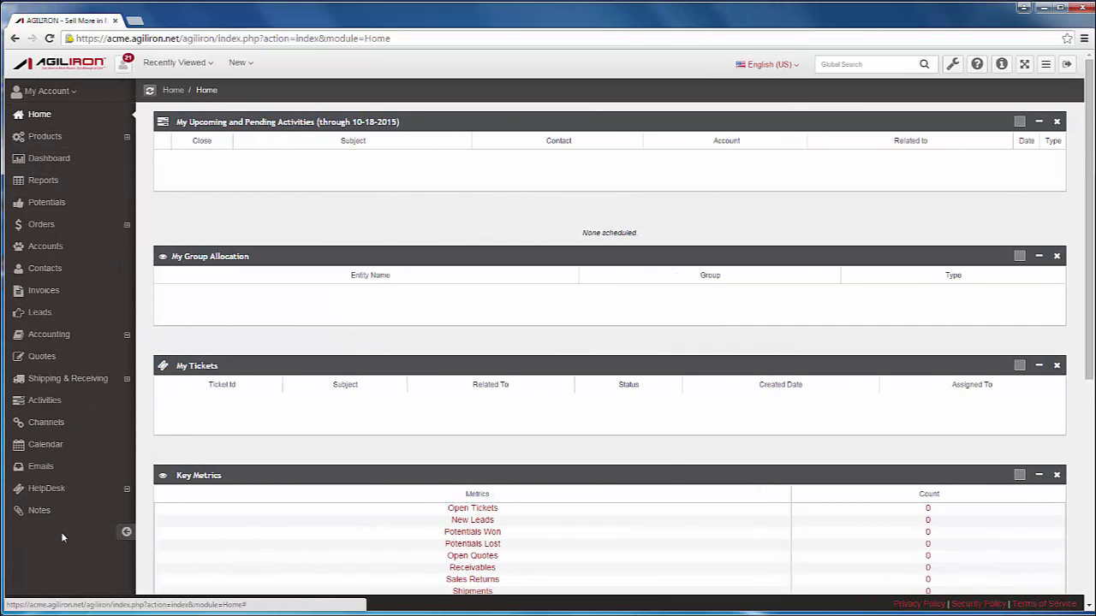
pyautogui.click(1045, 66)
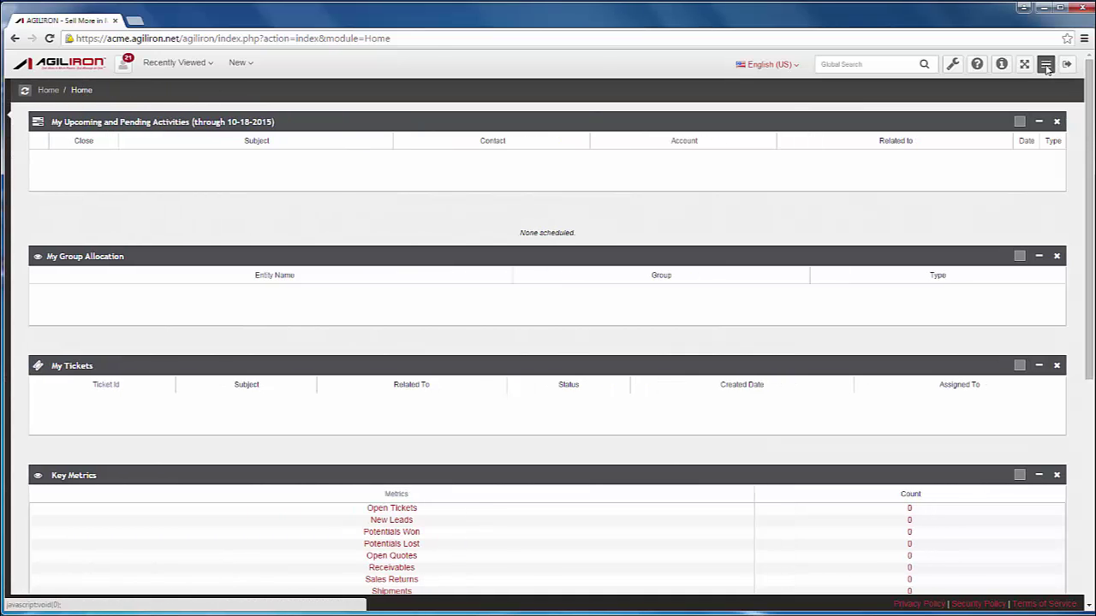
pyautogui.click(1046, 66)
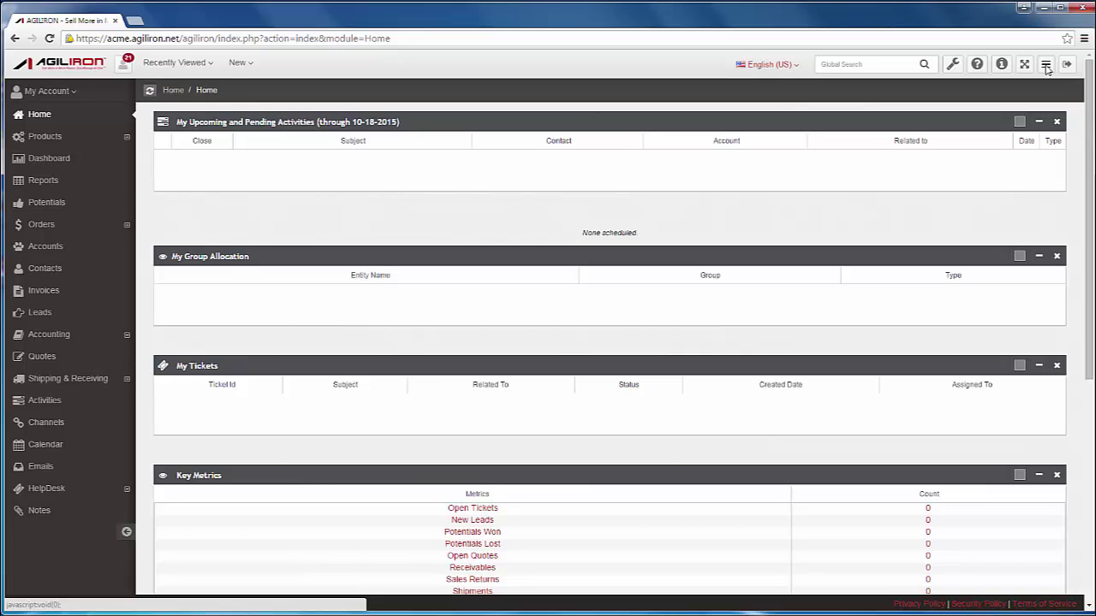
# - Open the Altec Speakers record from the product list and examine its related information, including Stock Locations
pyautogui.click(44, 136)
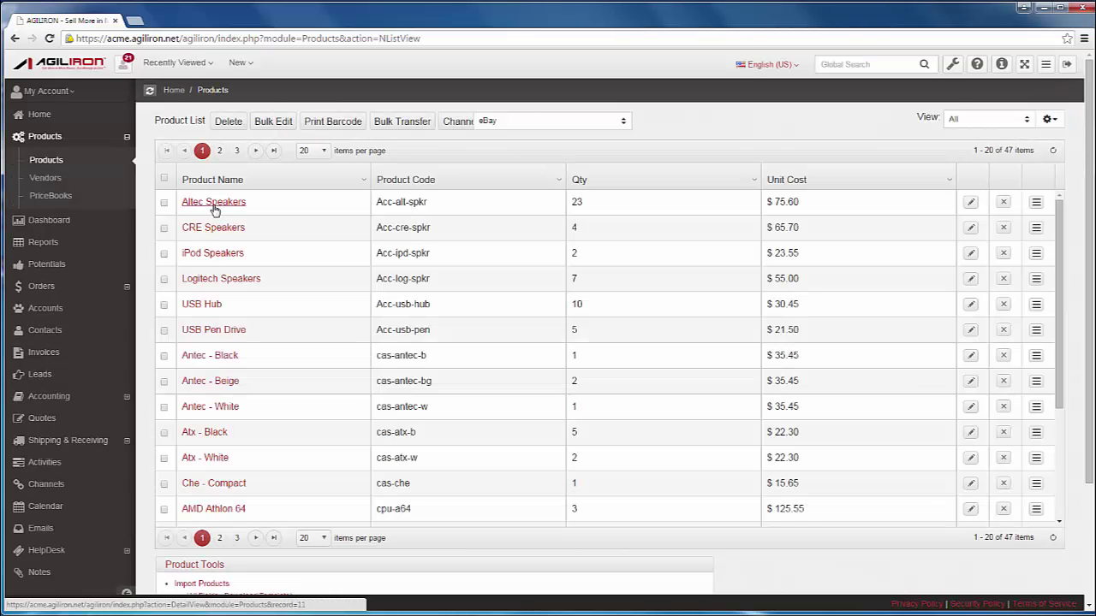
pyautogui.click(282, 238)
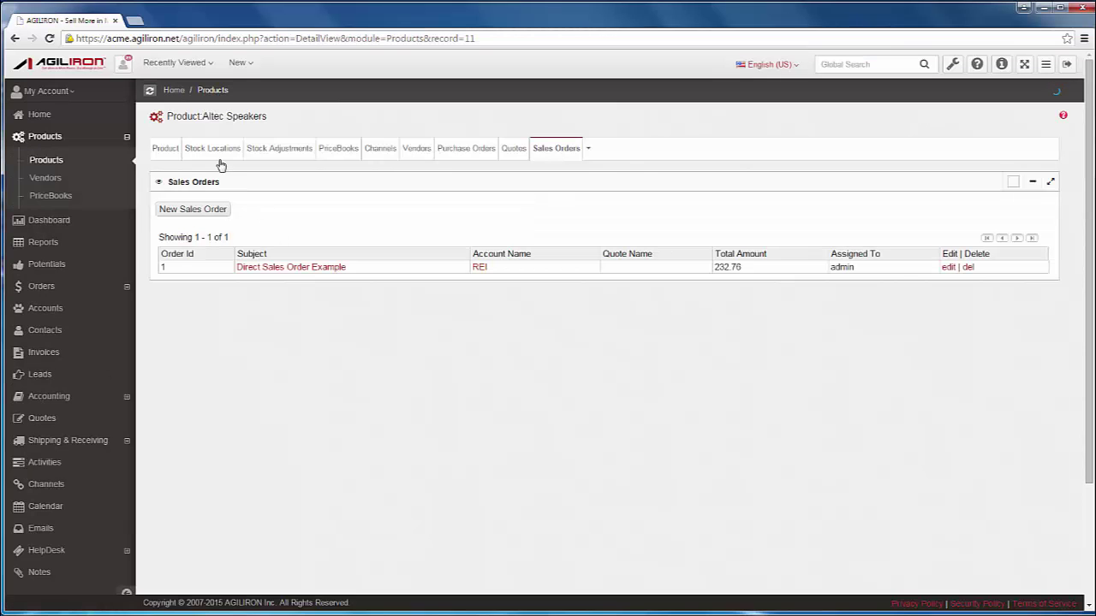
pyautogui.click(227, 152)
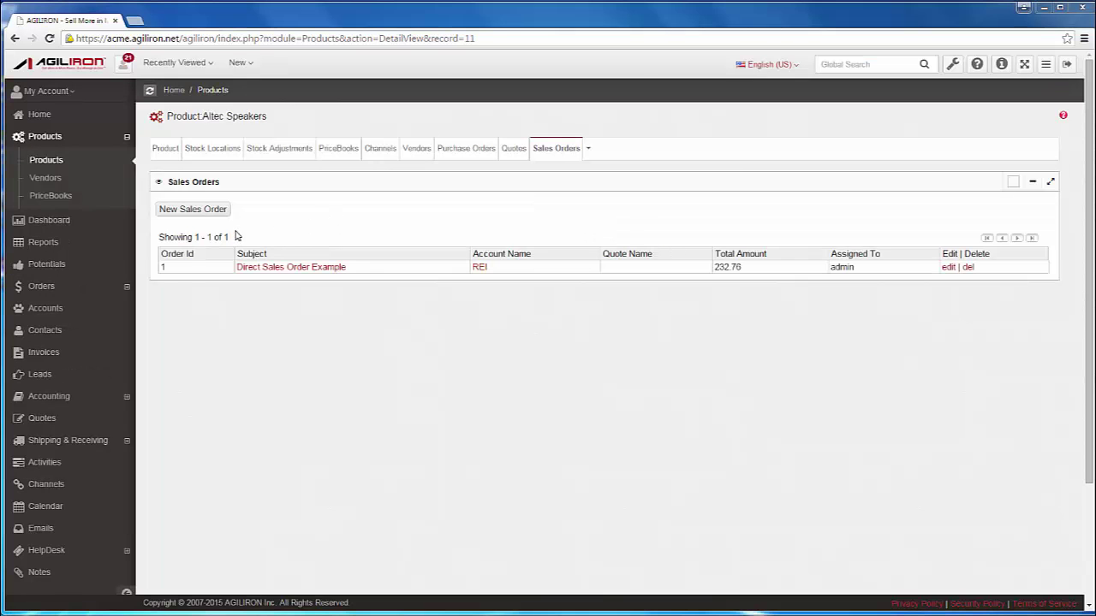
# - Open the account list and examine the submodules of Products, Orders, Shipping & Receiving and Accounting
pyautogui.click(46, 310)
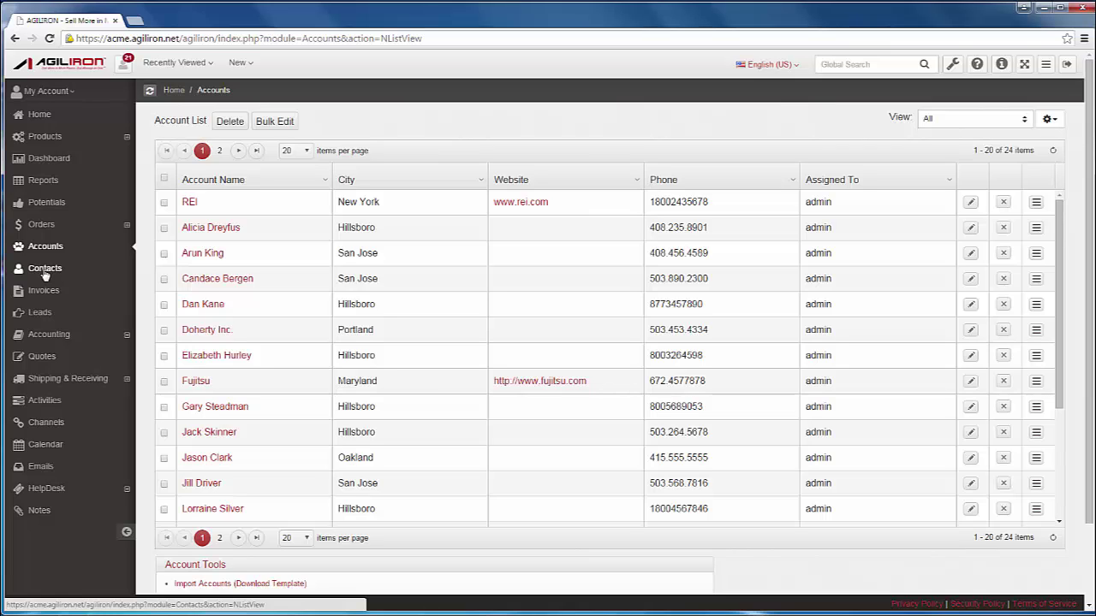
pyautogui.click(110, 141)
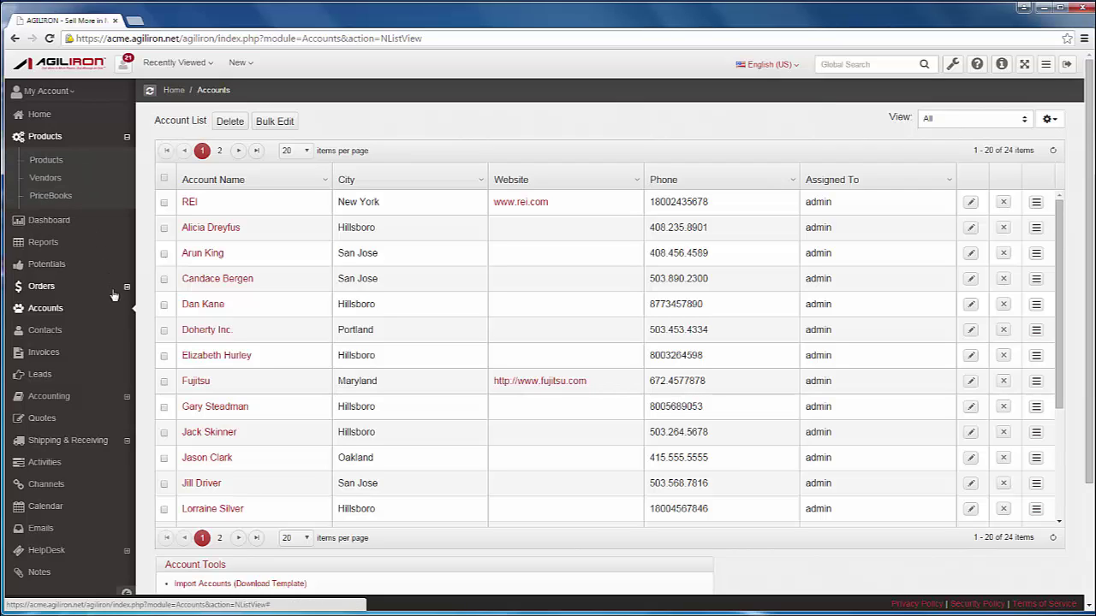
pyautogui.click(51, 286)
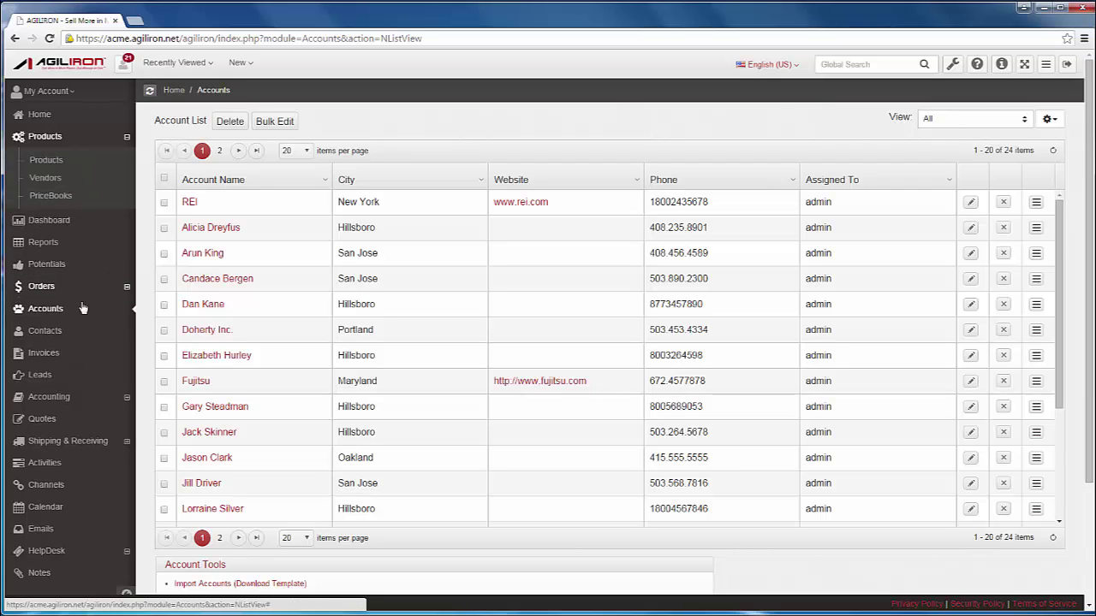
pyautogui.click(89, 444)
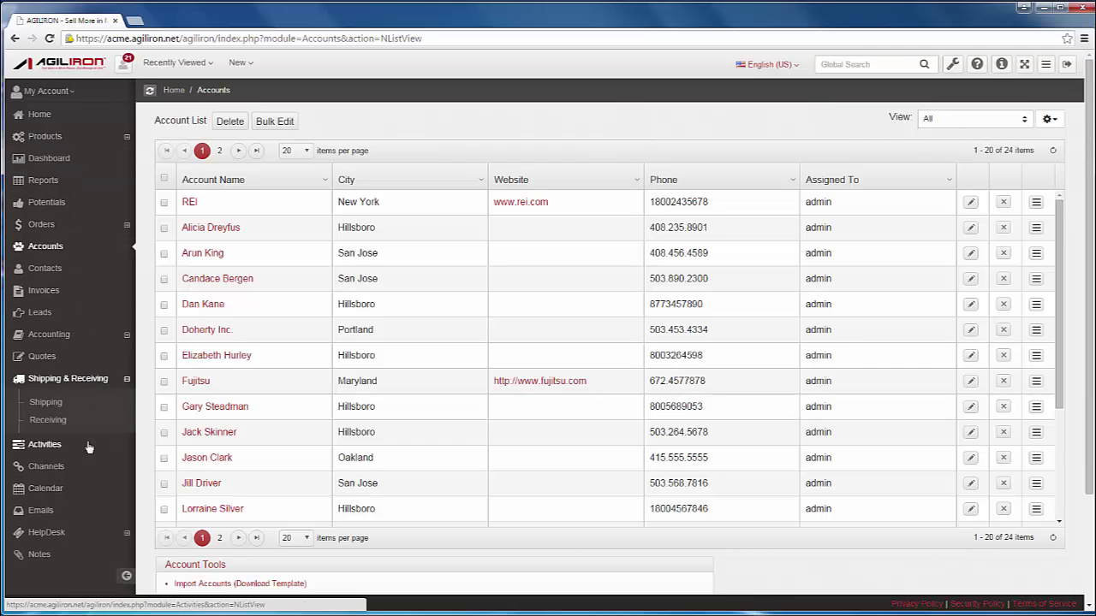
pyautogui.click(78, 336)
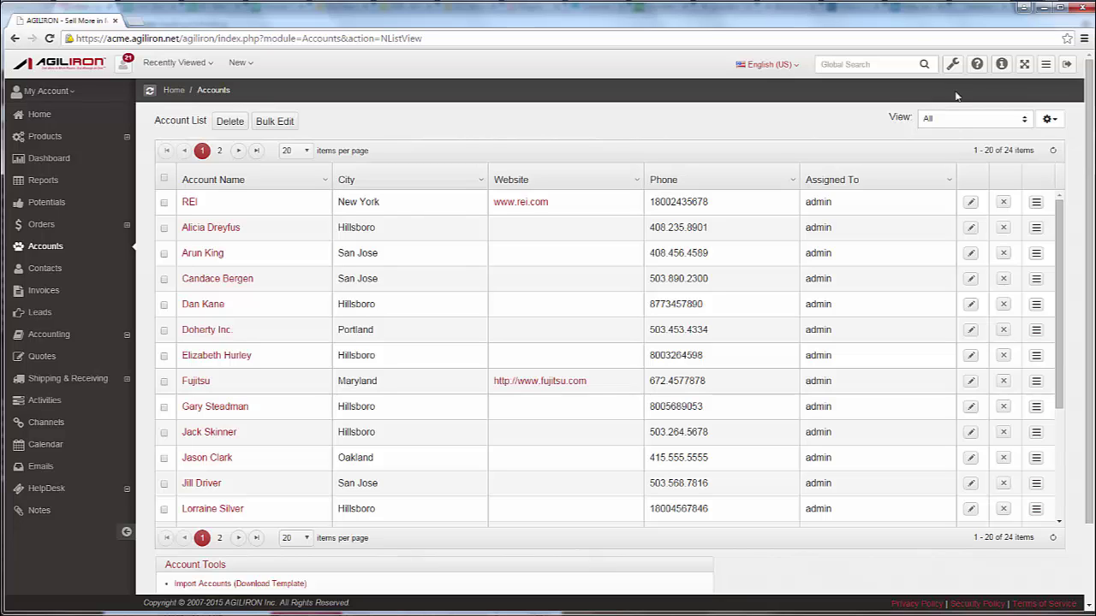
# - Open the system settings page and look through the available configuration options
pyautogui.click(952, 65)
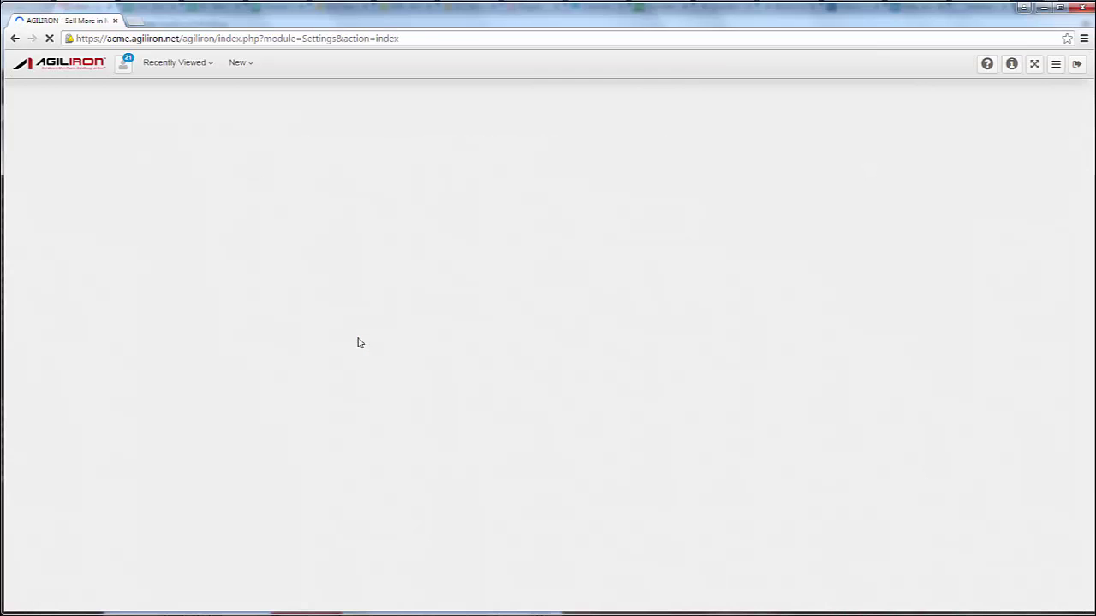
pyautogui.scroll(-3, 359, 343)
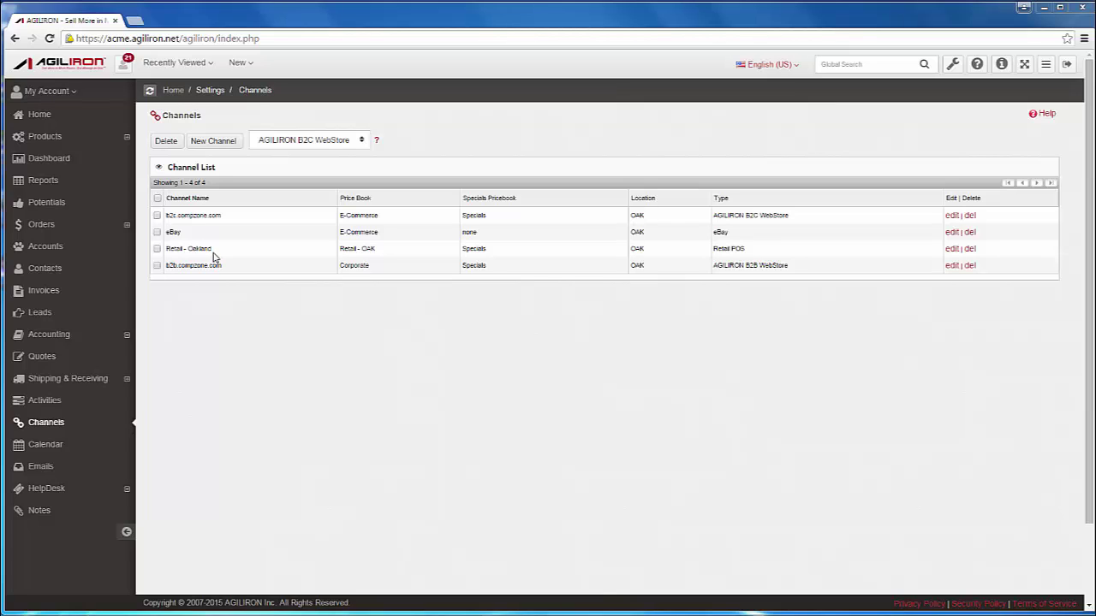
pyautogui.click(211, 142)
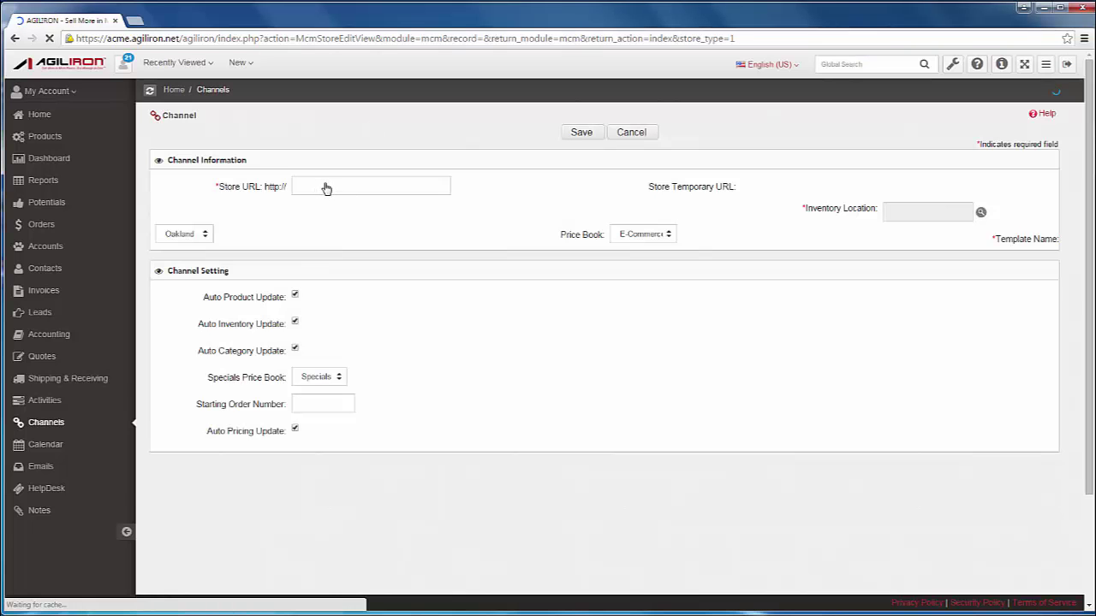
pyautogui.click(339, 190)
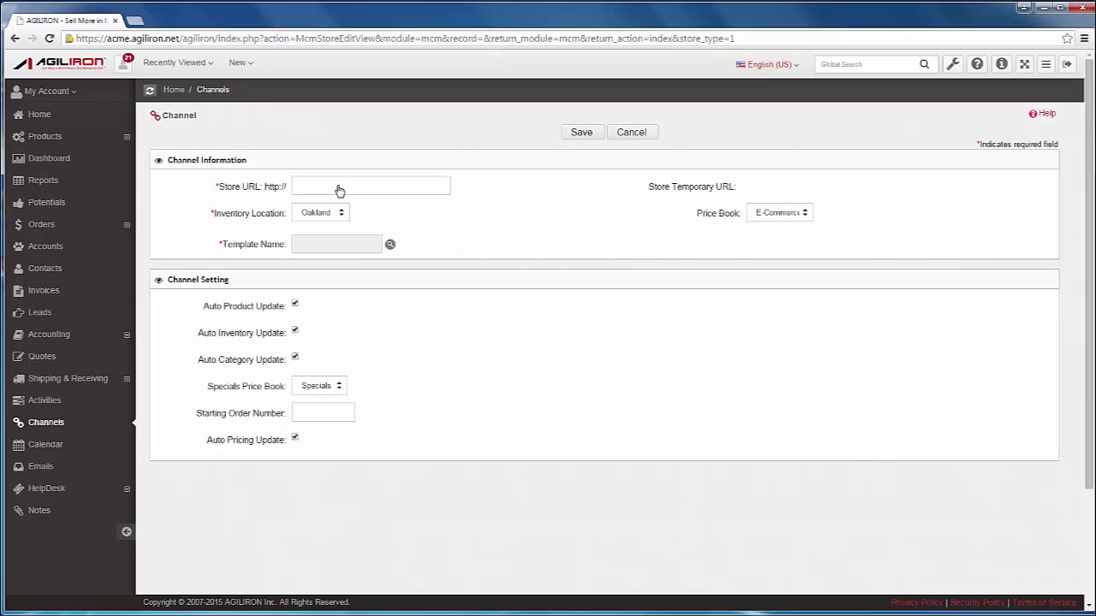
pyautogui.write('www.teststore.com')
# - Browse the webstore design templates, choose furniture template 449200140 for the channel, and save it
pyautogui.click(390, 244)
pyautogui.scroll(-2, 629, 332)
pyautogui.scroll(-1, 628, 330)
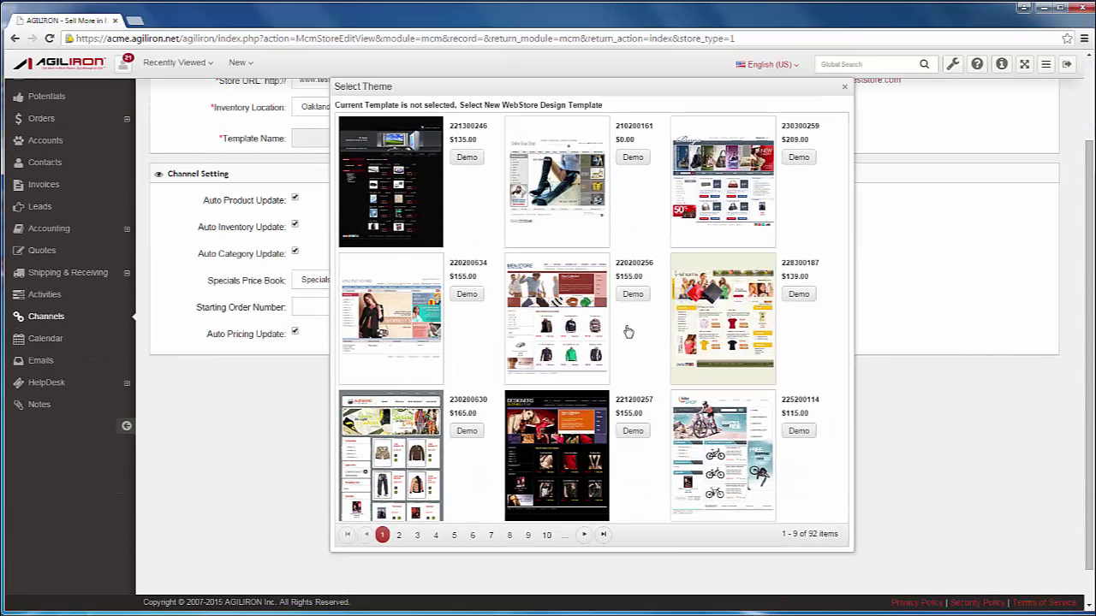
pyautogui.click(584, 534)
pyautogui.click(583, 535)
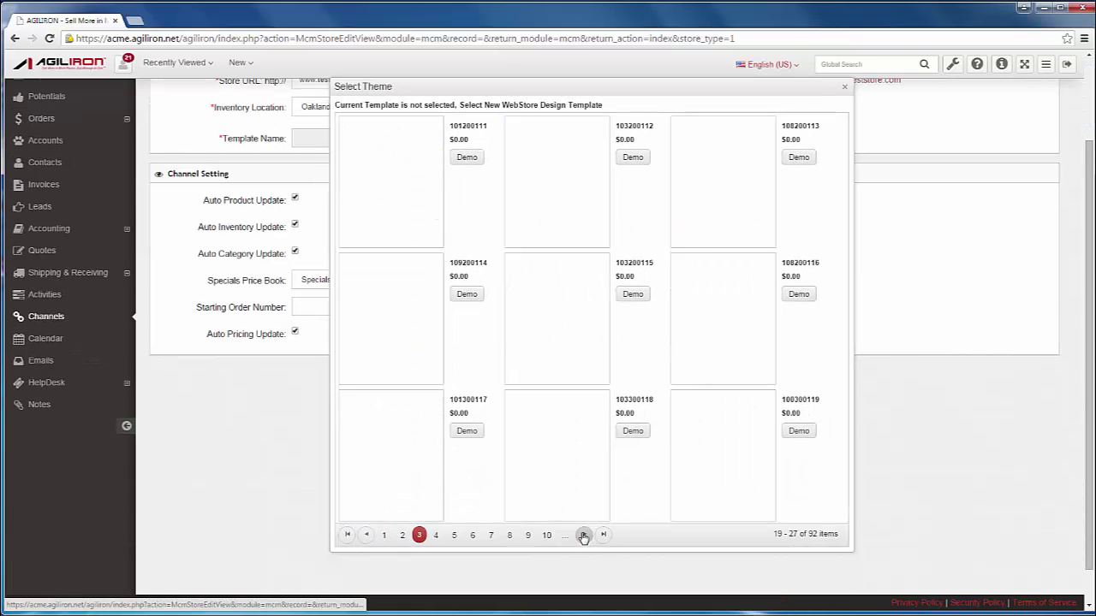
pyautogui.click(583, 534)
pyautogui.click(584, 534)
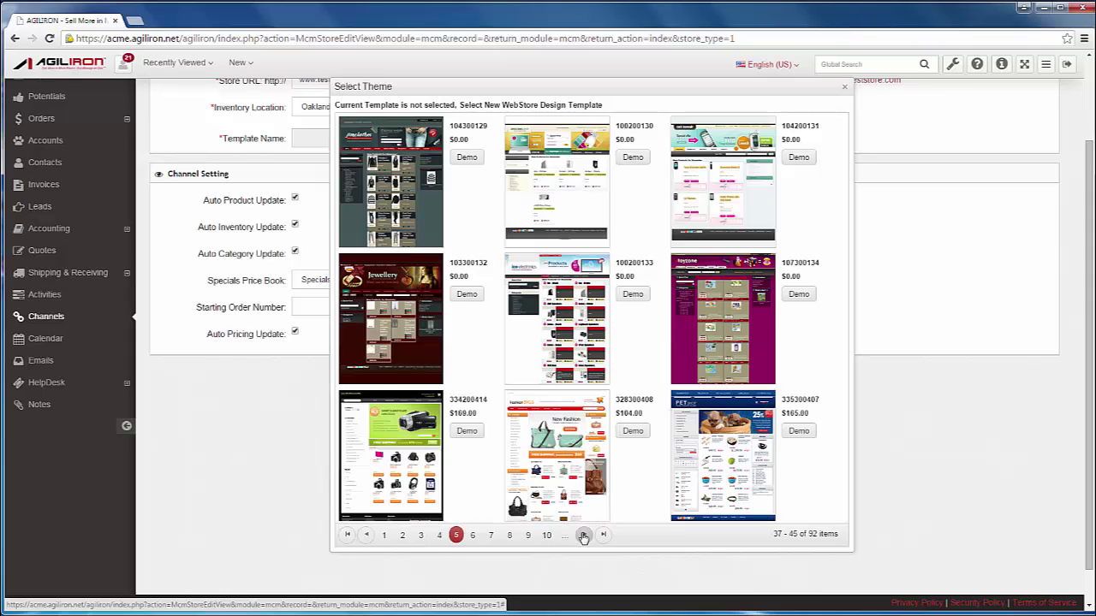
pyautogui.click(584, 535)
pyautogui.click(584, 534)
pyautogui.click(584, 534)
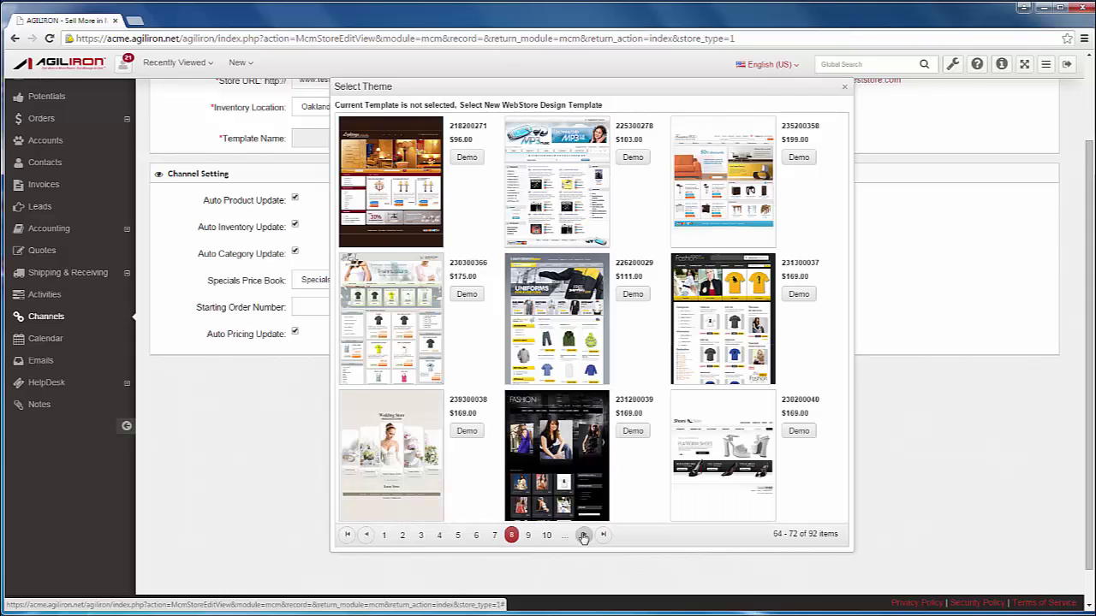
pyautogui.click(583, 534)
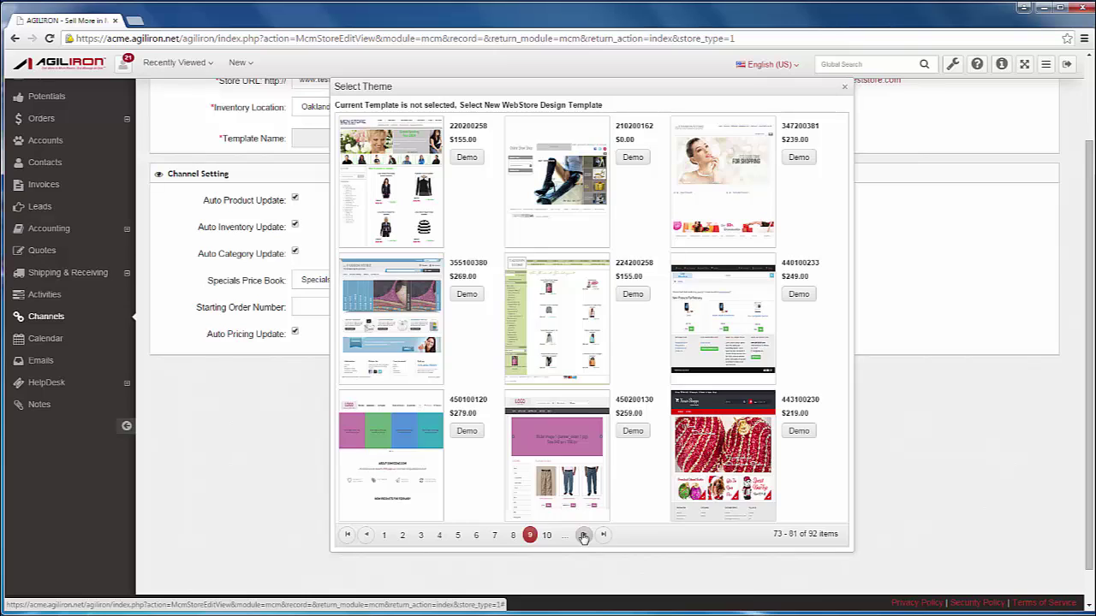
pyautogui.click(584, 535)
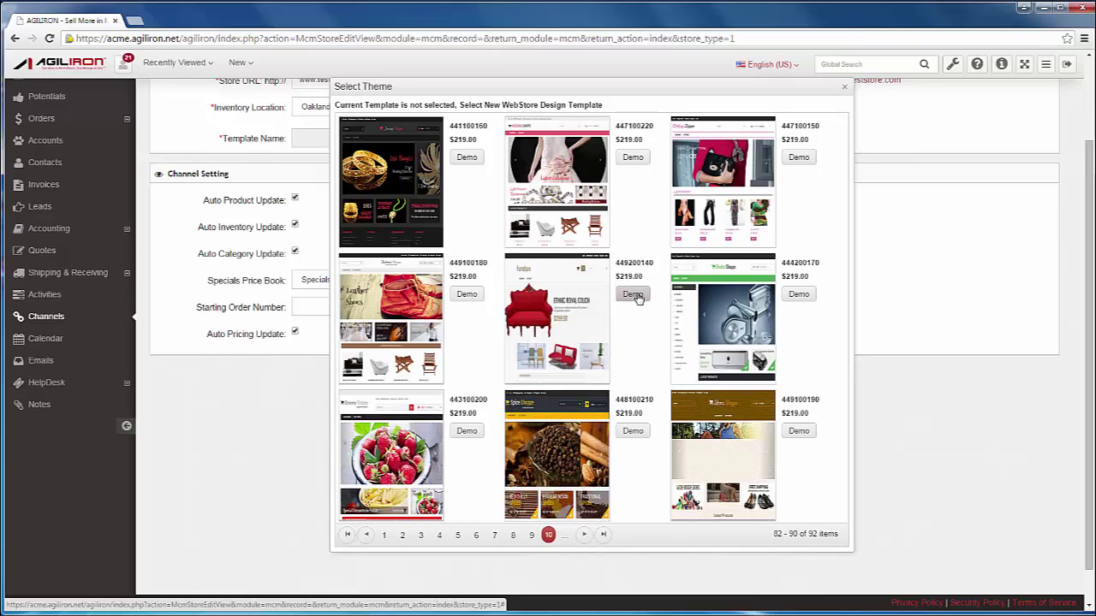
pyautogui.click(568, 301)
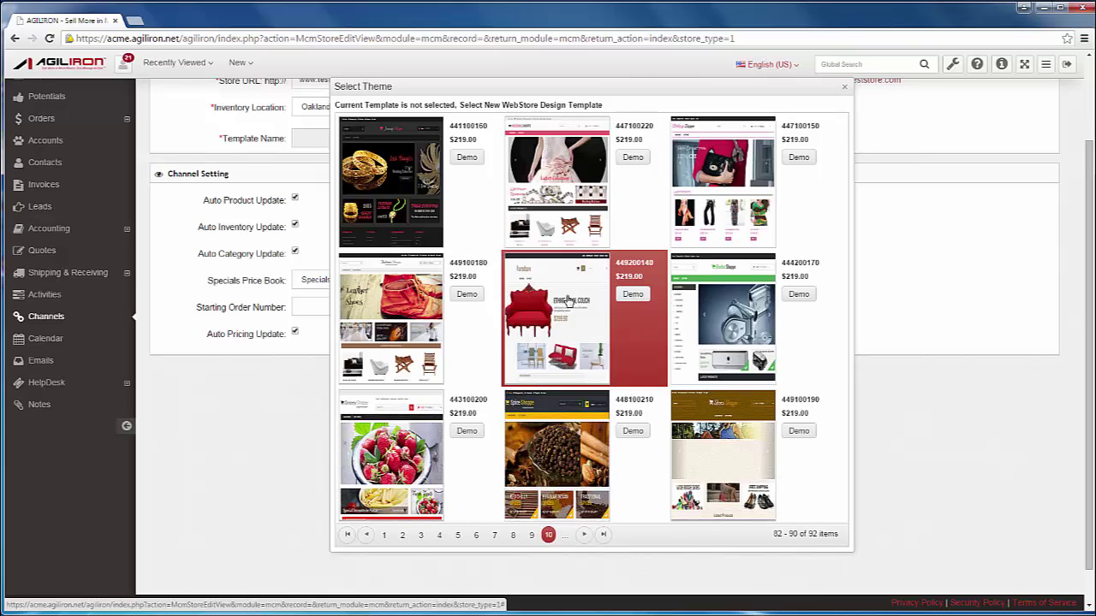
pyautogui.click(574, 122)
pyautogui.scroll(2, 560, 265)
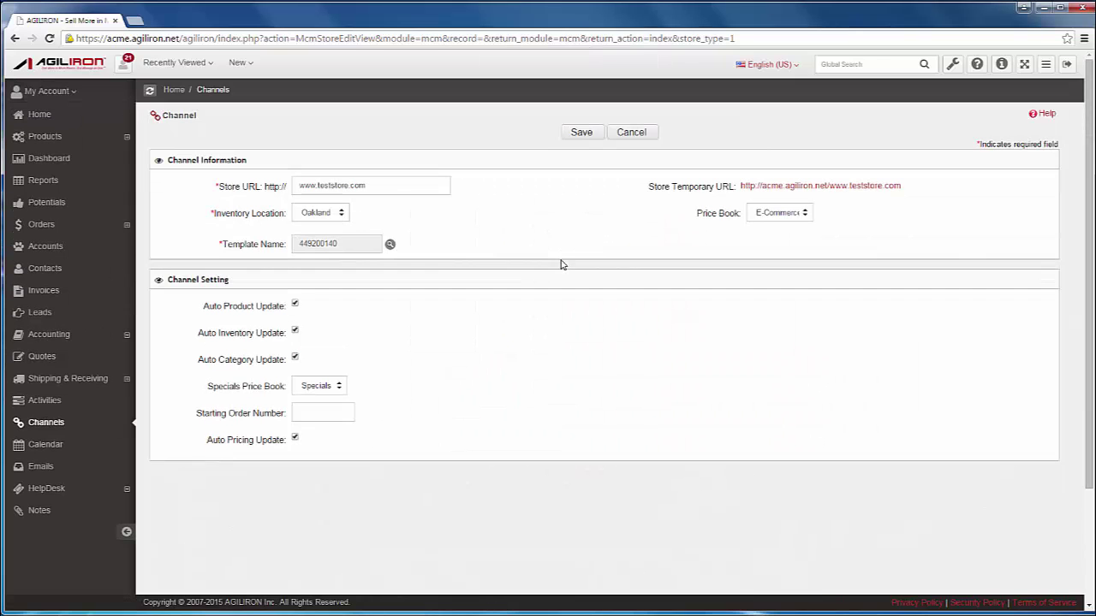
pyautogui.click(580, 134)
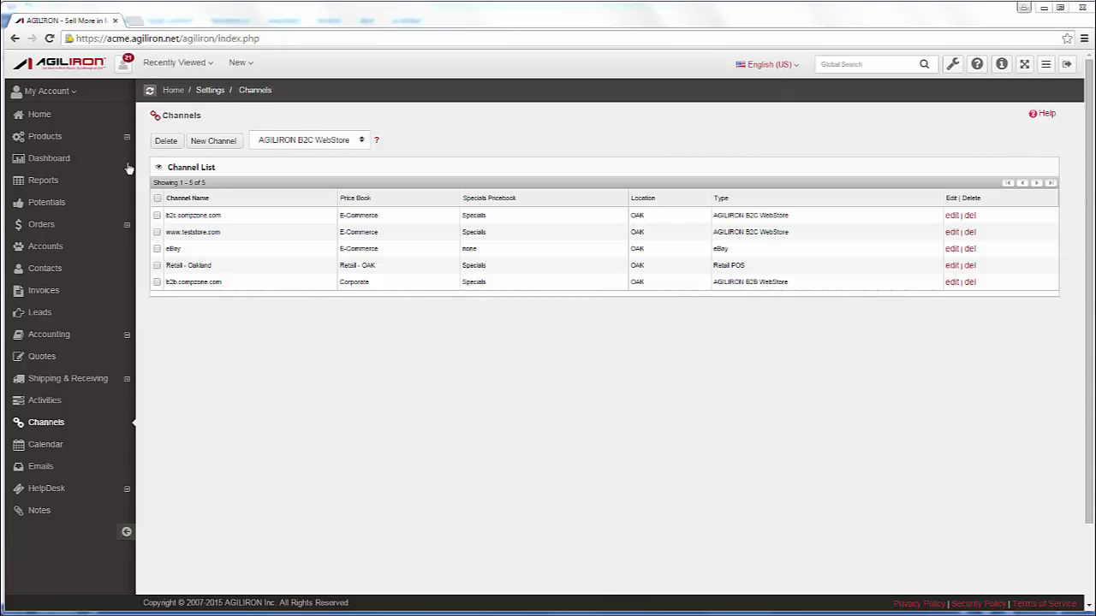
pyautogui.click(60, 141)
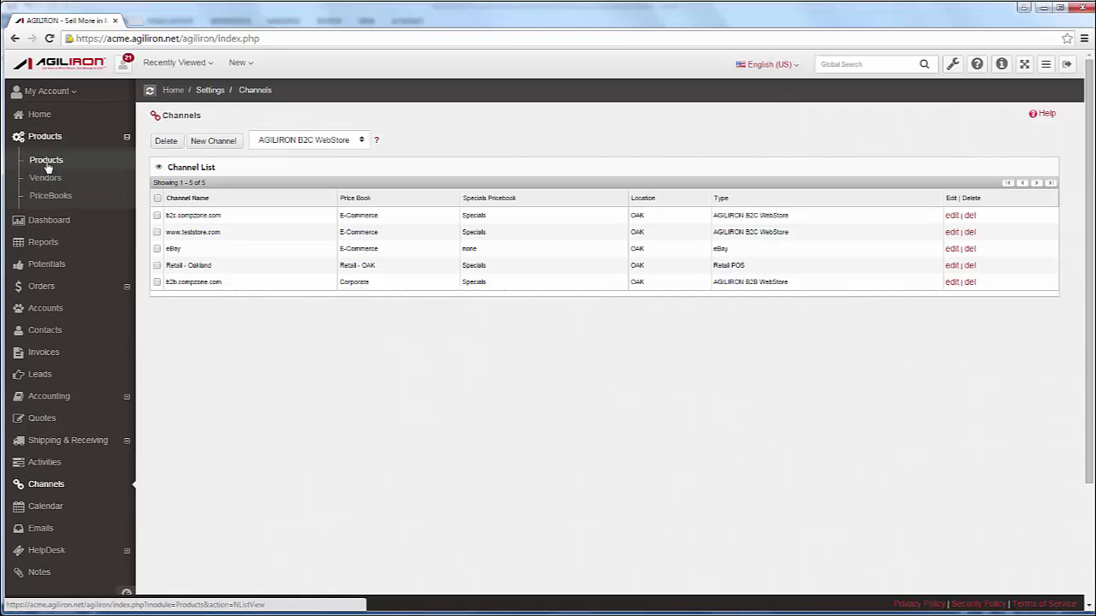
pyautogui.click(43, 161)
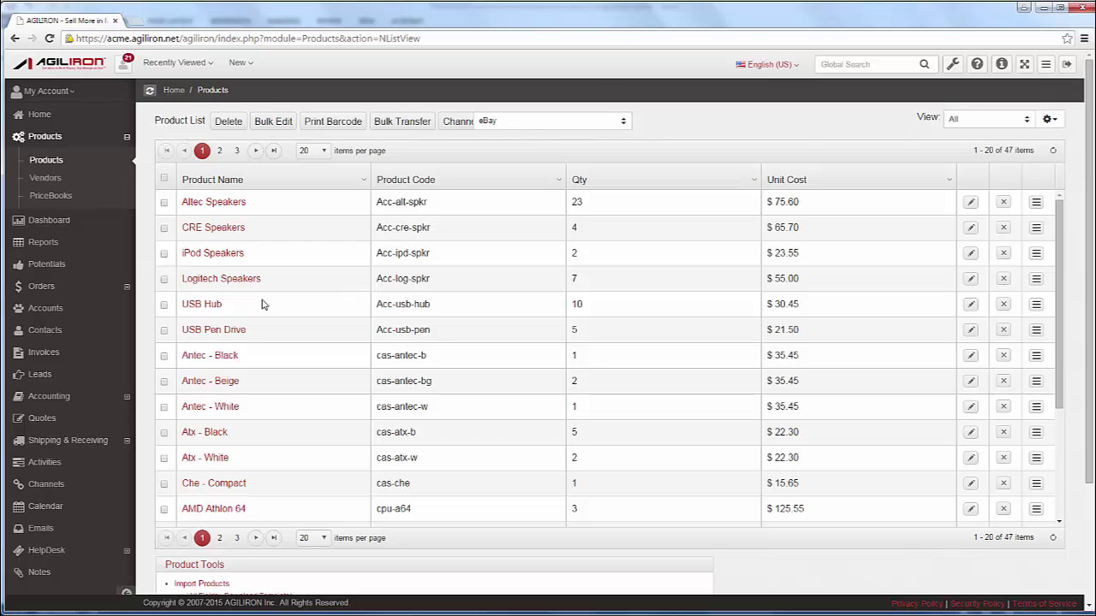
pyautogui.click(163, 178)
pyautogui.click(518, 125)
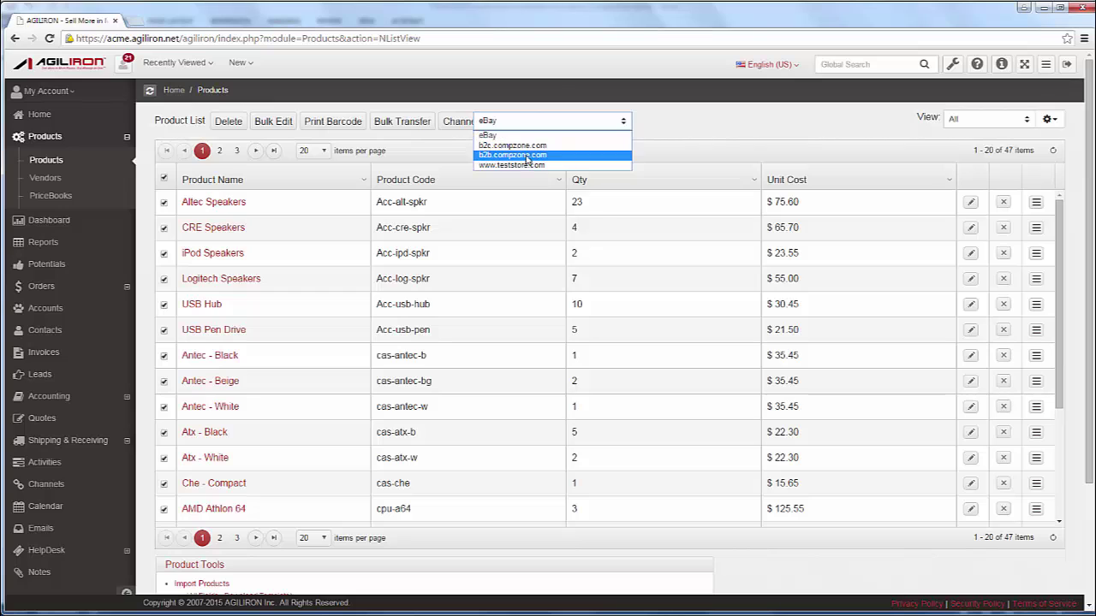
pyautogui.click(523, 168)
pyautogui.click(456, 126)
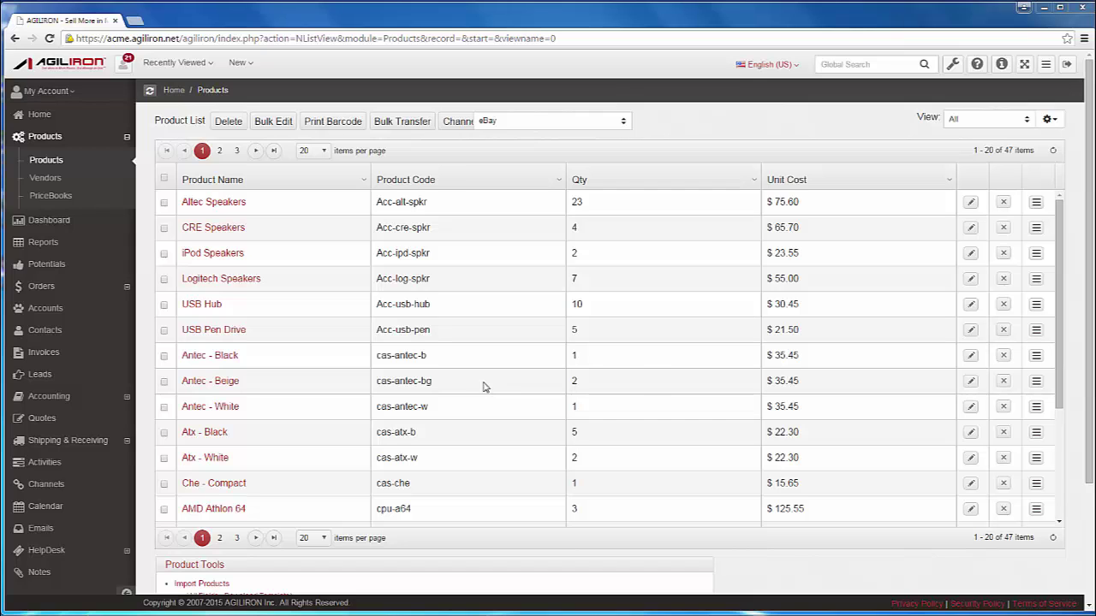
pyautogui.scroll(-3, 496, 385)
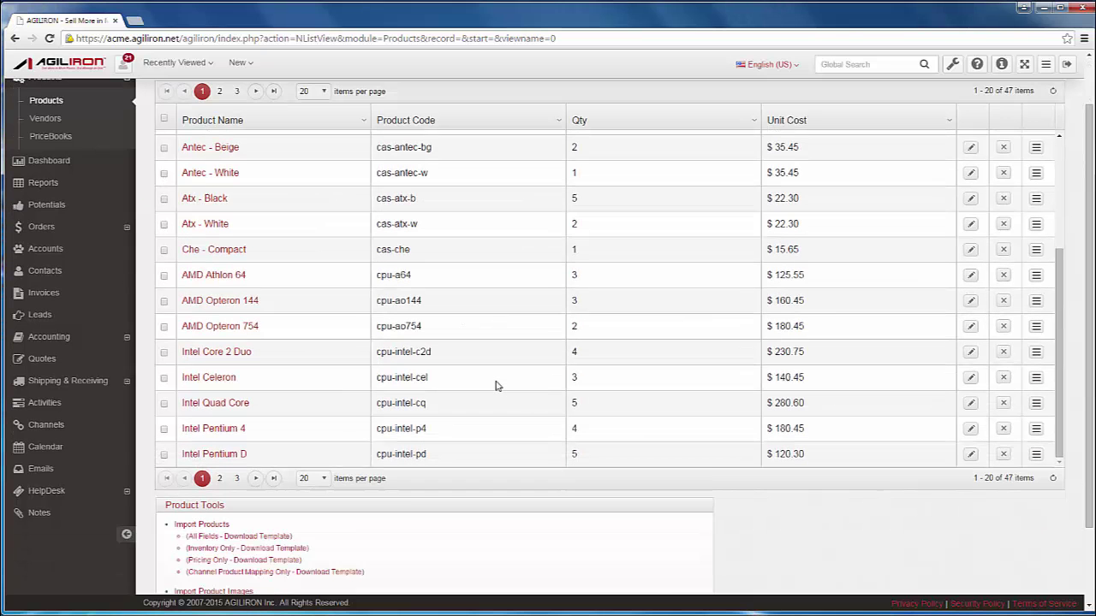
pyautogui.scroll(-2, 495, 385)
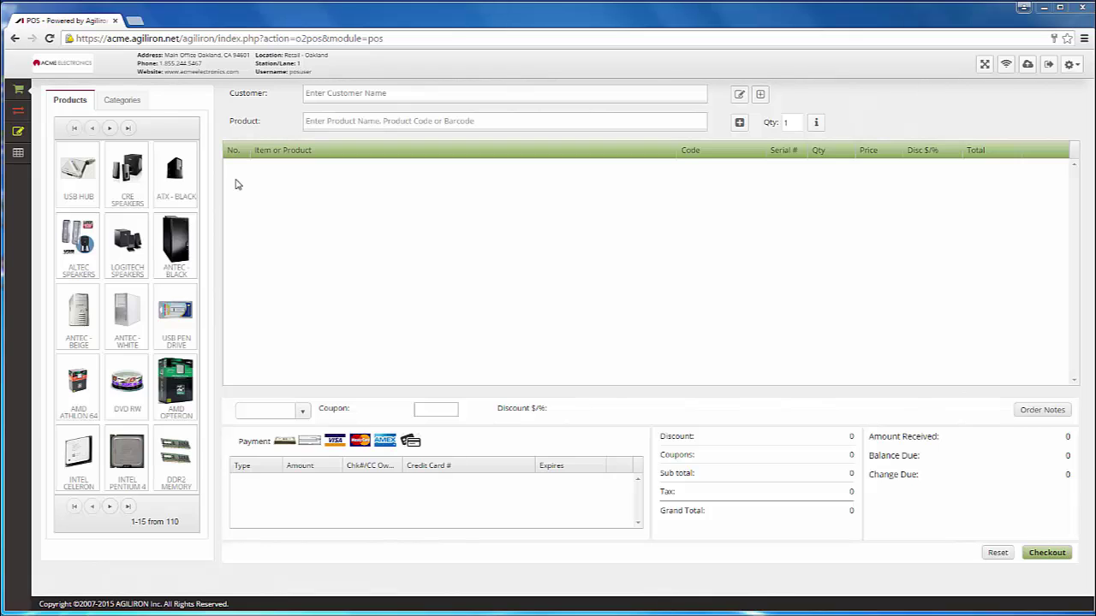
# - Ring up one USB Hub and one Altec Speakers in the point of sale, pay the balance in cash, and check out
pyautogui.click(81, 175)
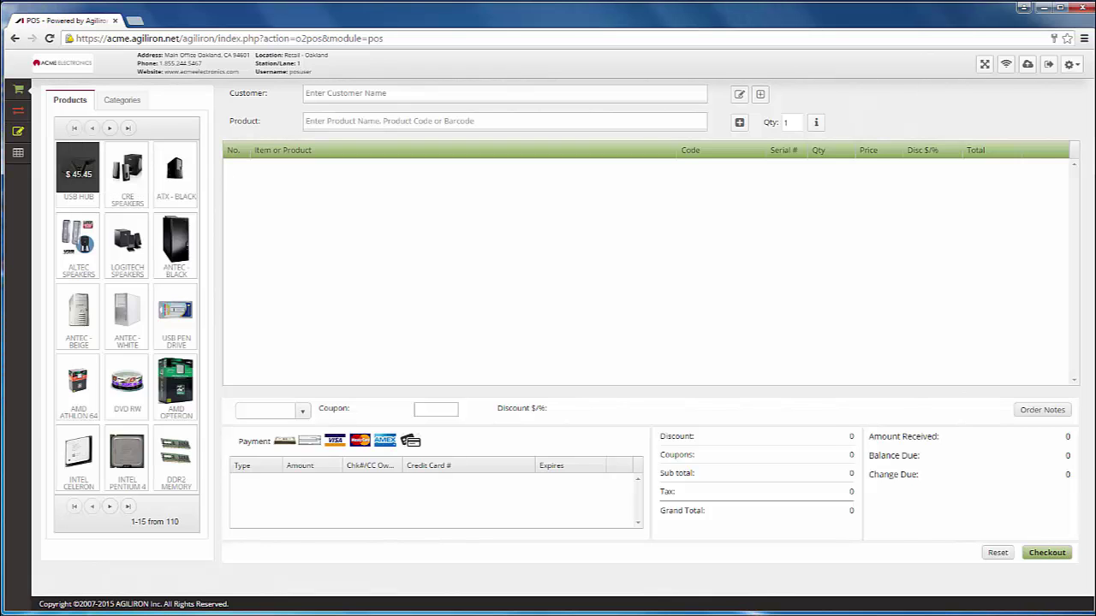
pyautogui.click(78, 240)
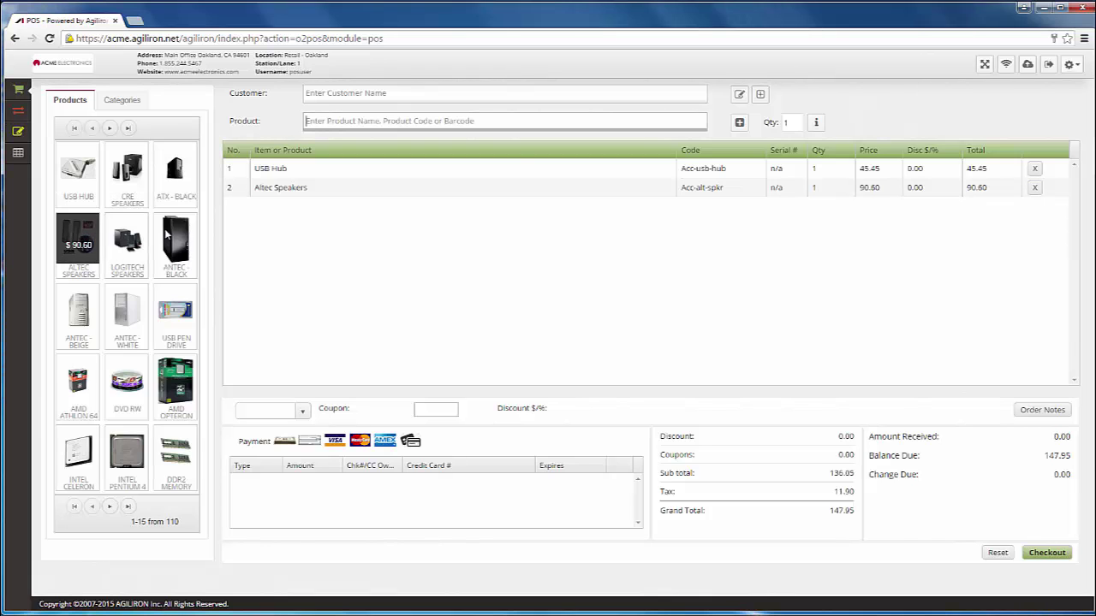
pyautogui.click(284, 442)
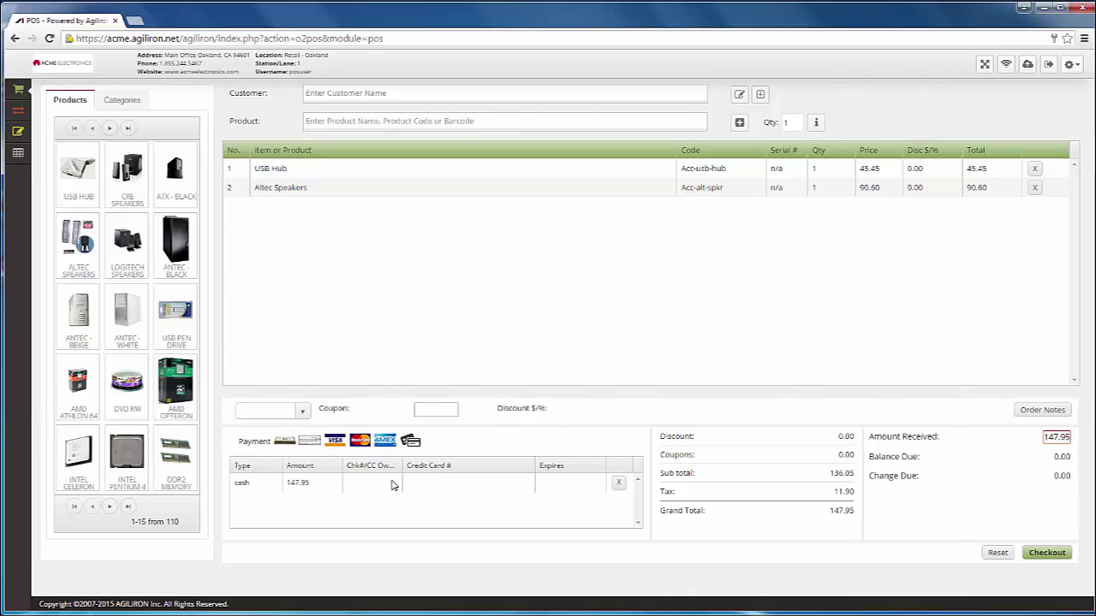
pyautogui.click(1046, 552)
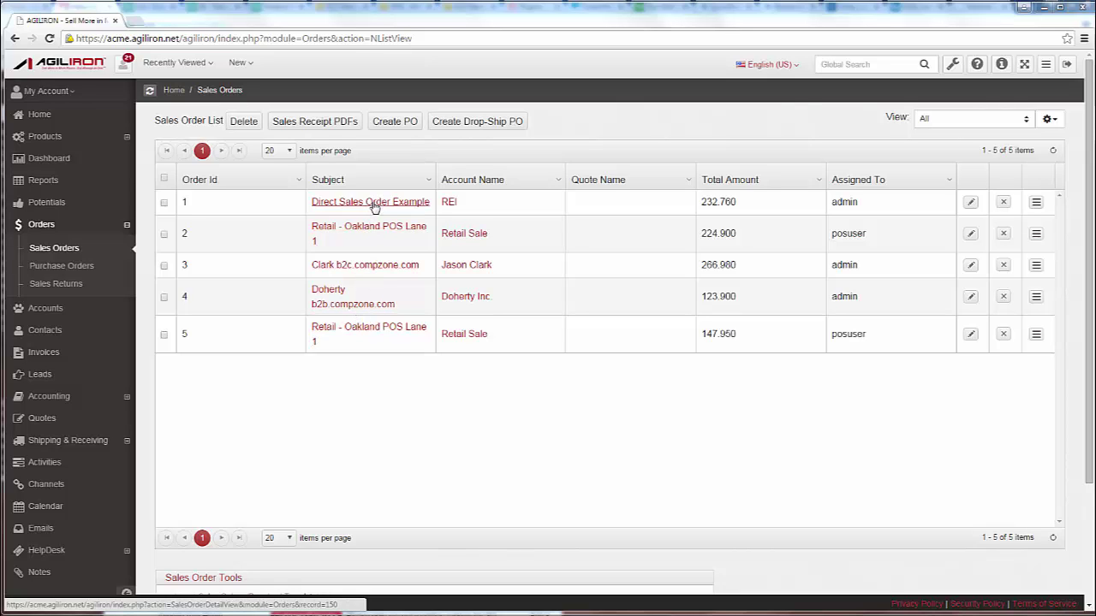
# - Open the newest Retail - Oakland POS Lane 1 sales order and examine its status, payment, address and line item details
pyautogui.click(370, 332)
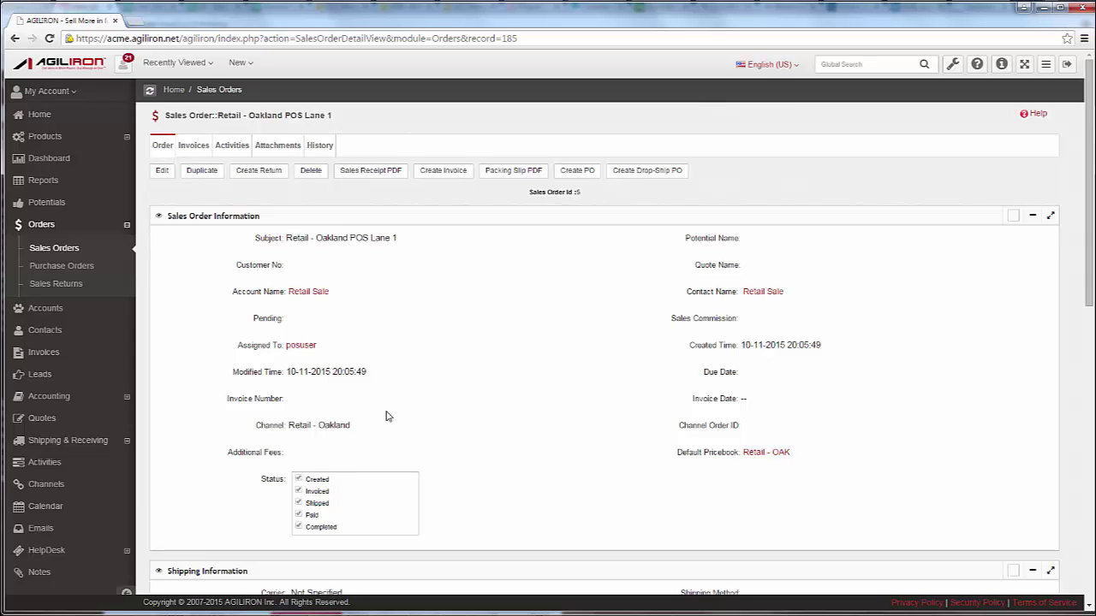
pyautogui.click(67, 440)
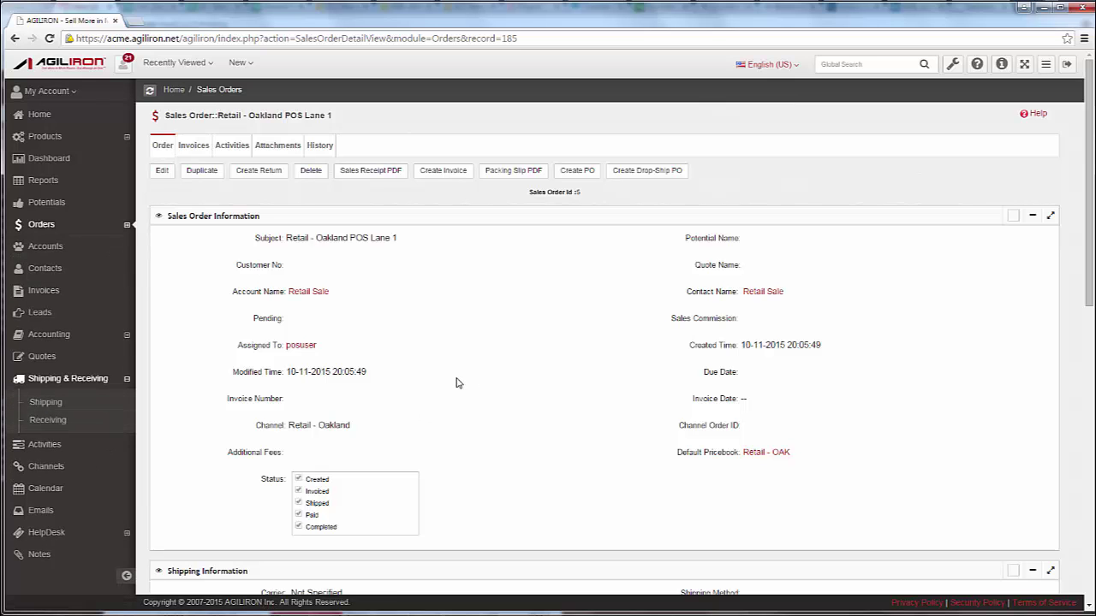
pyautogui.scroll(-7, 455, 381)
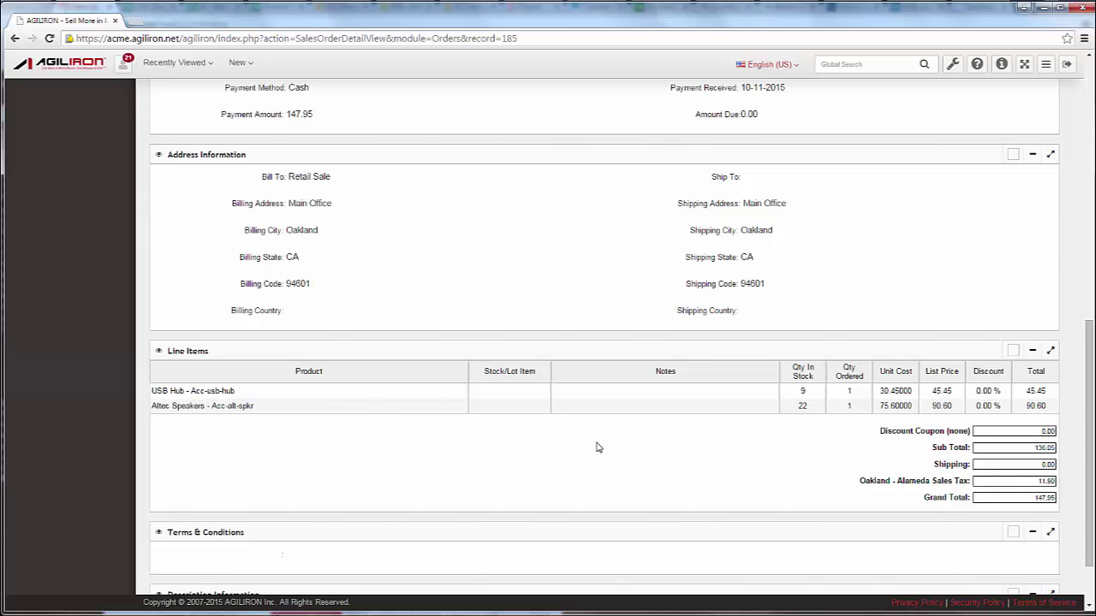
pyautogui.scroll(1, 596, 447)
pyautogui.scroll(6, 596, 447)
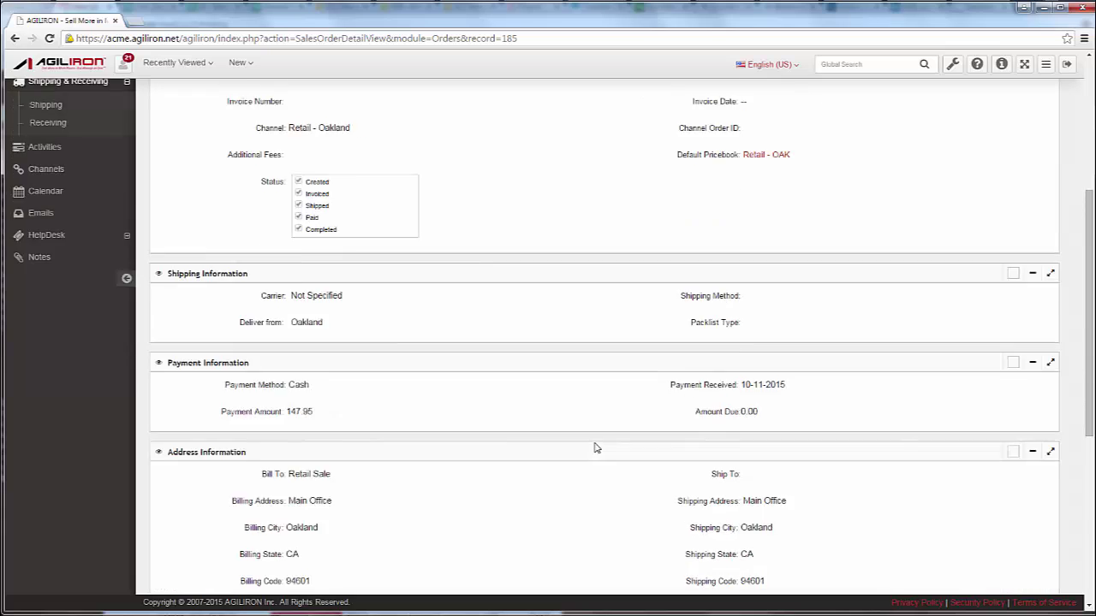
pyautogui.scroll(1, 596, 447)
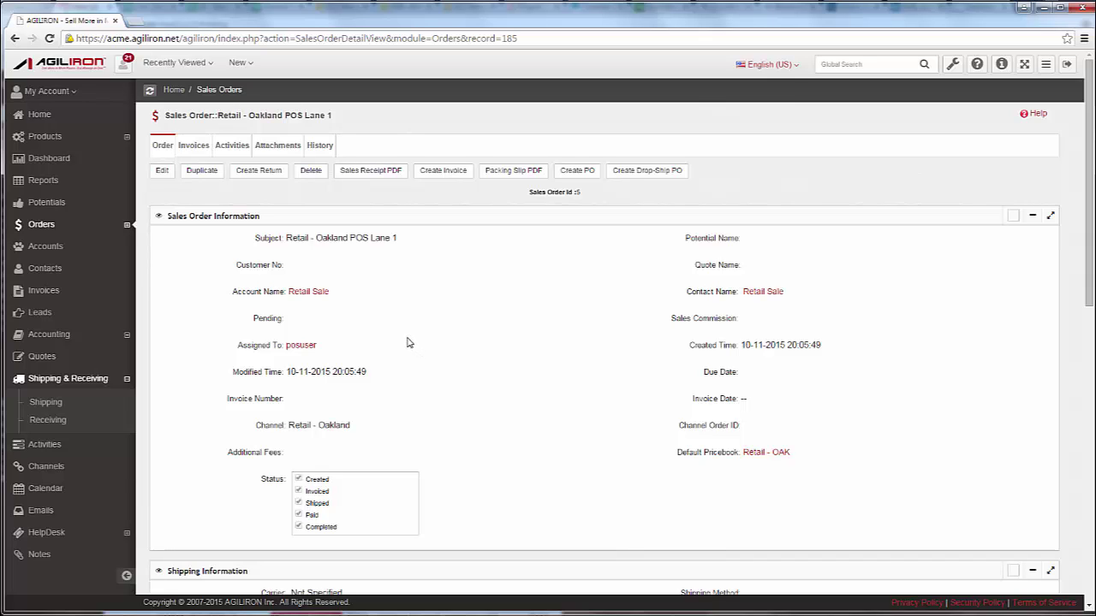
pyautogui.click(313, 293)
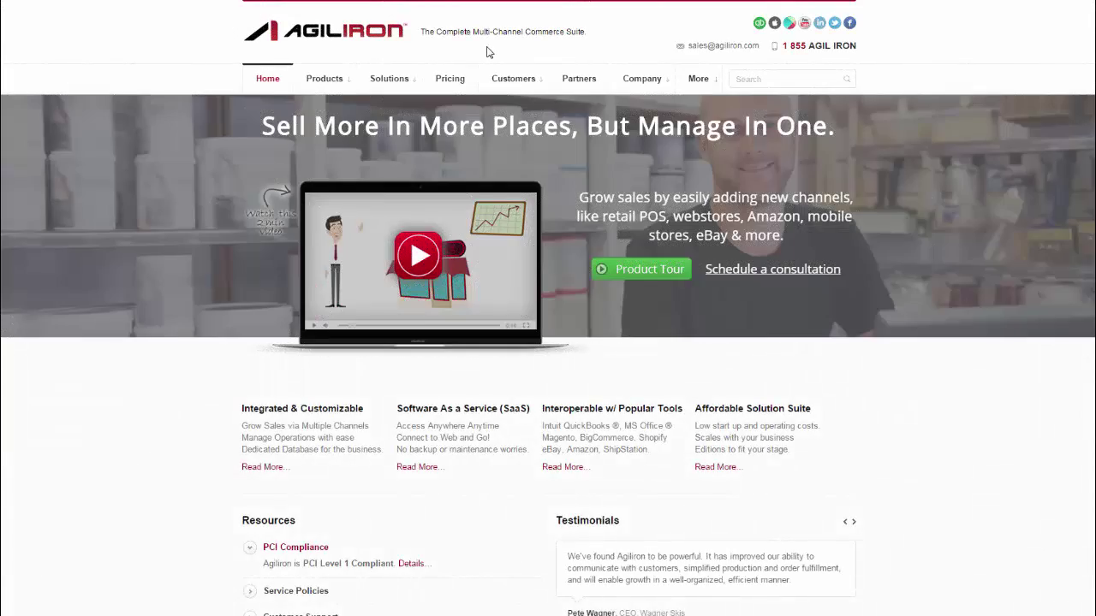
# - Open the consultation scheduling page on the Agiliron company website
pyautogui.click(451, 86)
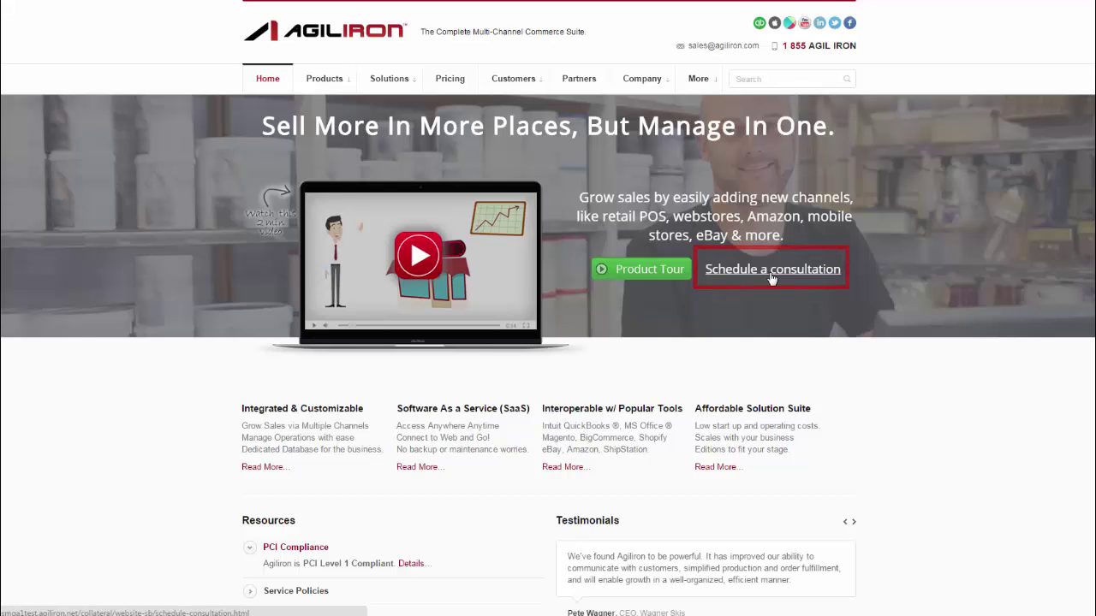
pyautogui.click(772, 272)
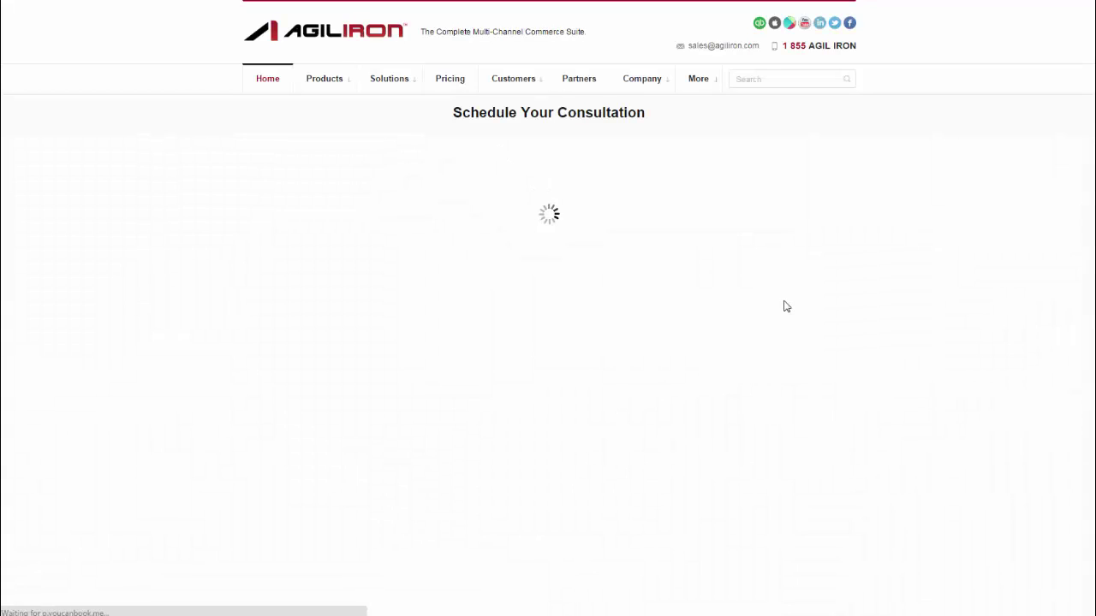